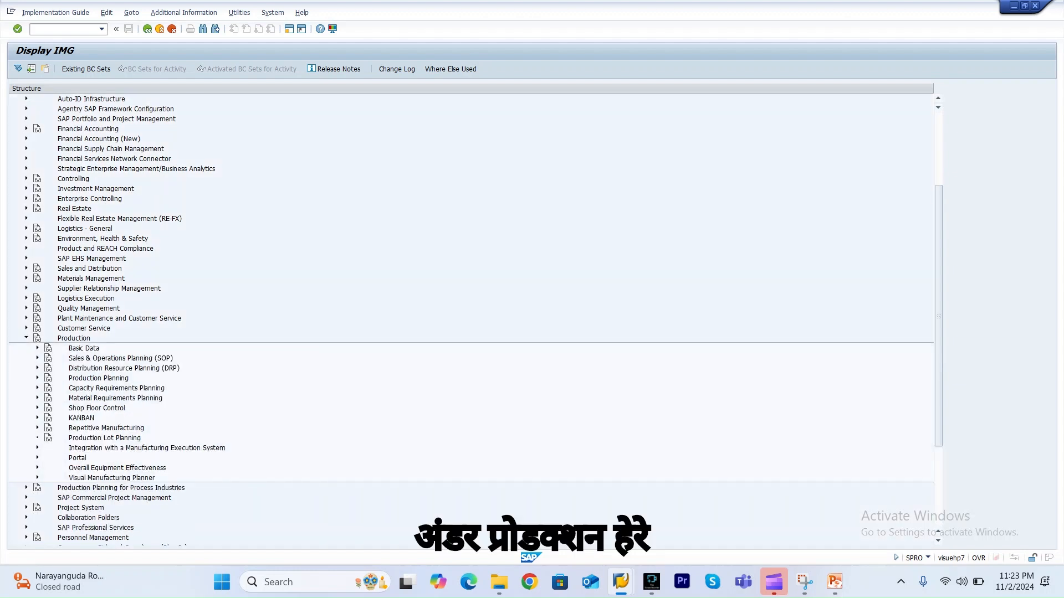
Open Define Repetitive Manufacturing Profiles under Production > Repetitive Manufacturing > Control in the IMG.
left_click(37, 428)
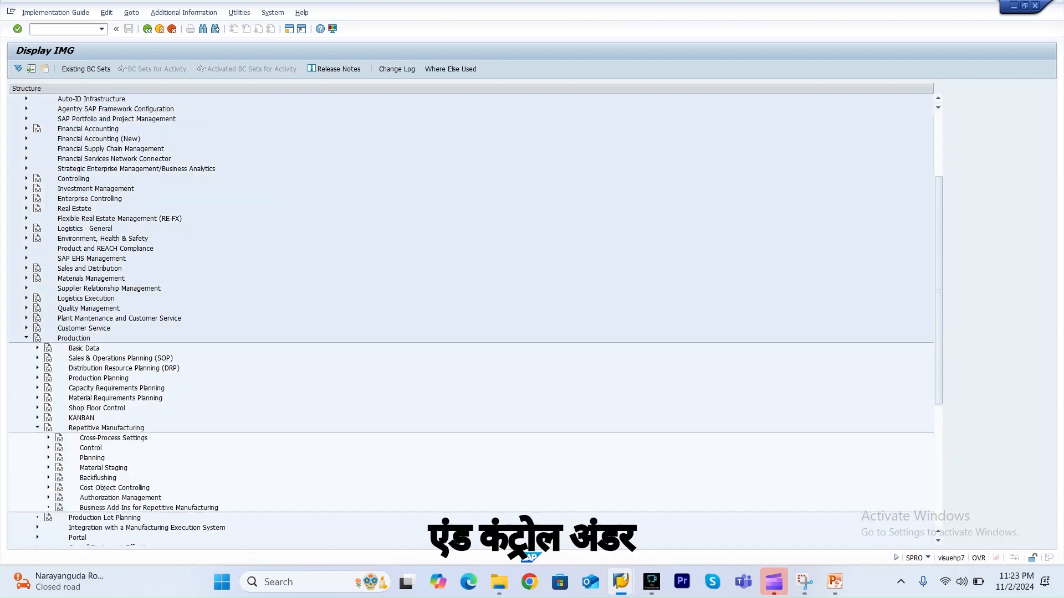
left_click(48, 448)
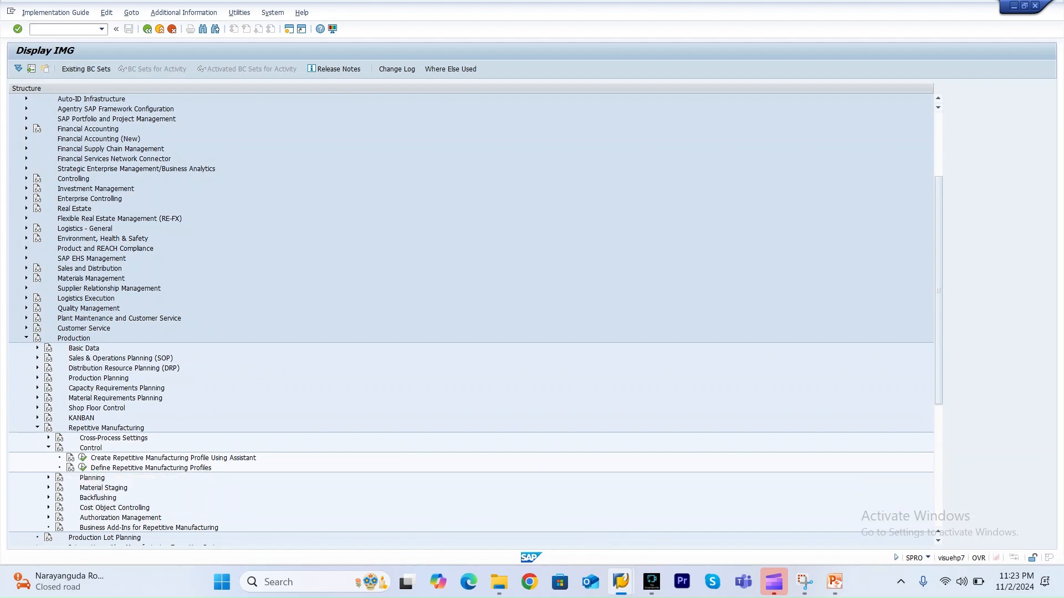
left_click(83, 468)
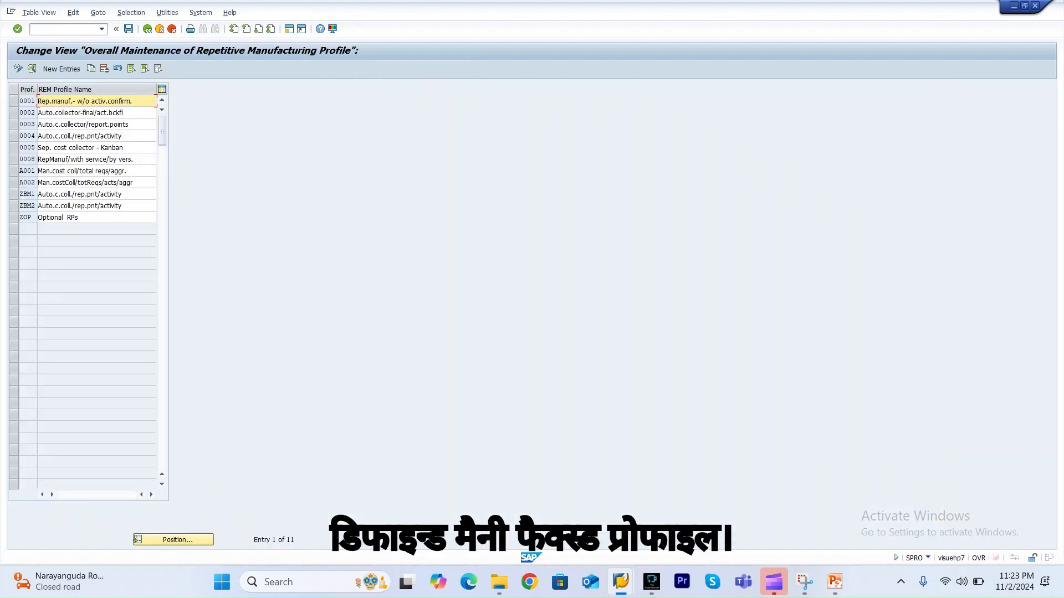
Open the details of REM profile 0003 Auto.c.collector/report.points.
left_click(14, 125)
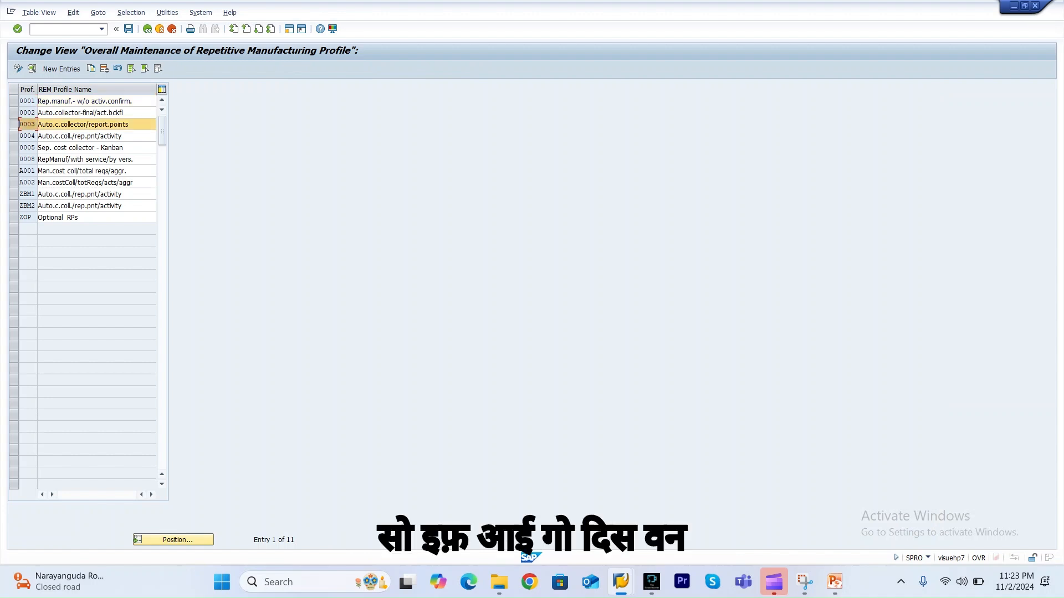
left_click(32, 68)
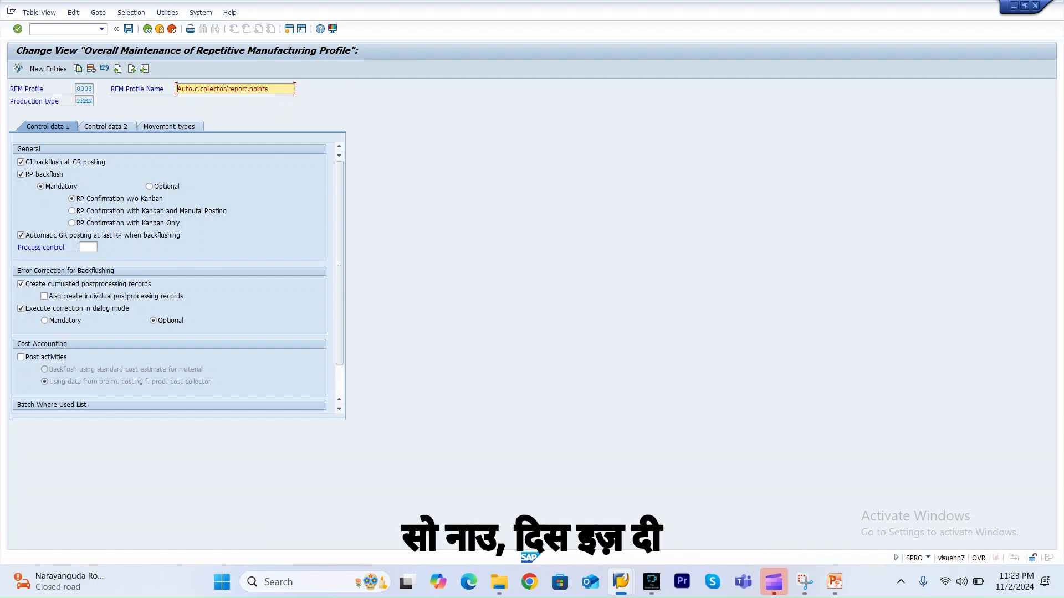
Toggle the RP backflush option off and on again and reselect Mandatory reporting-point confirmation.
left_click(21, 175)
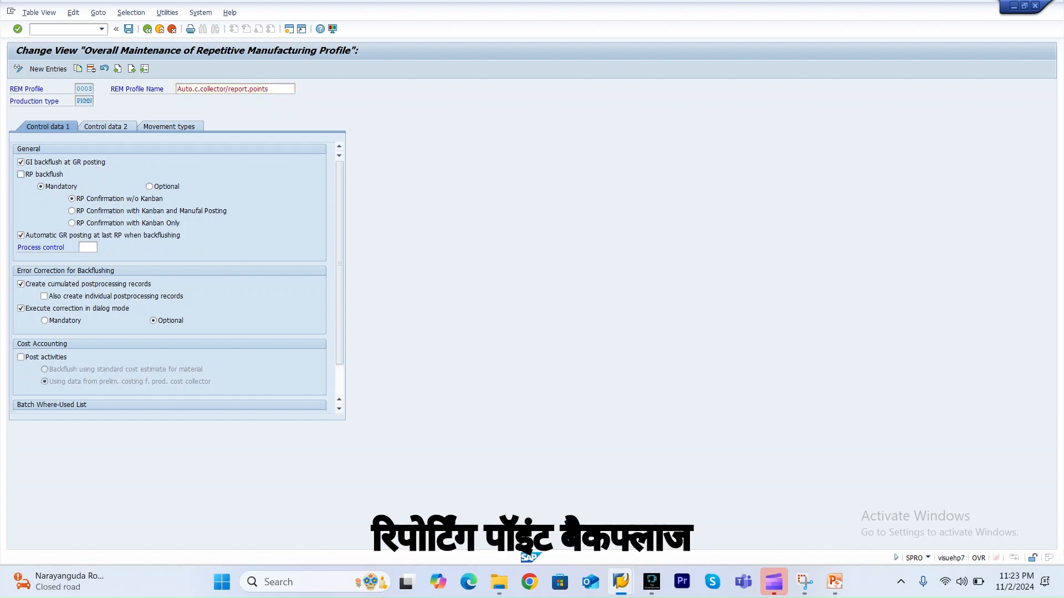
left_click(21, 175)
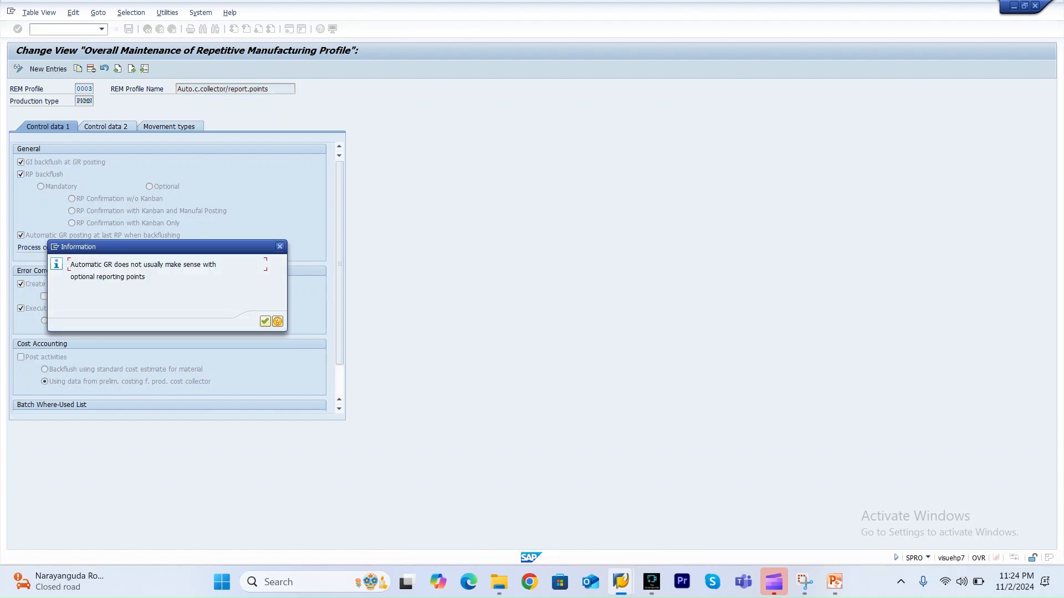
key("Return")
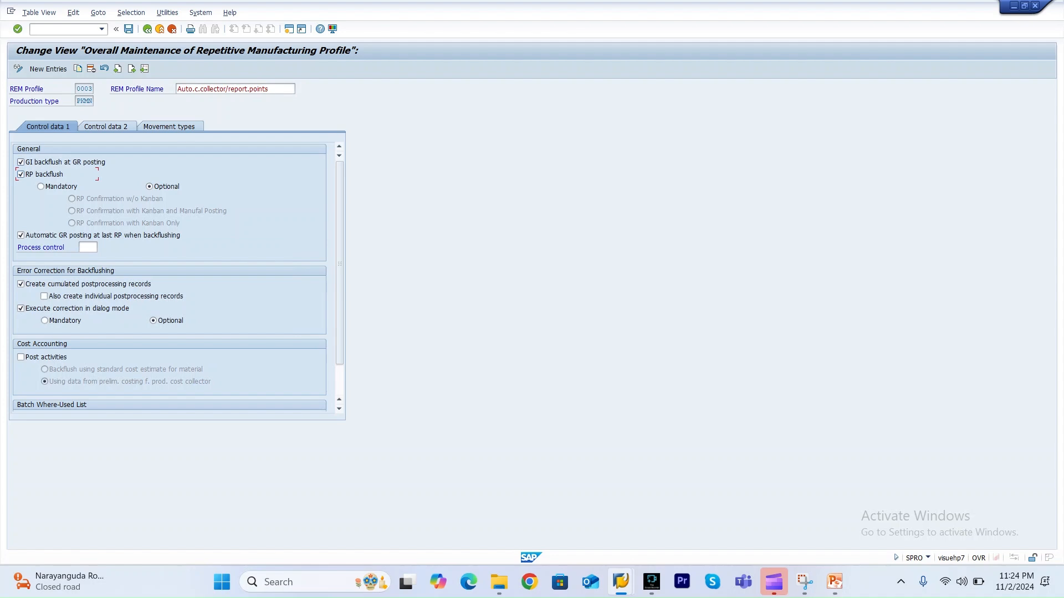
left_click(41, 187)
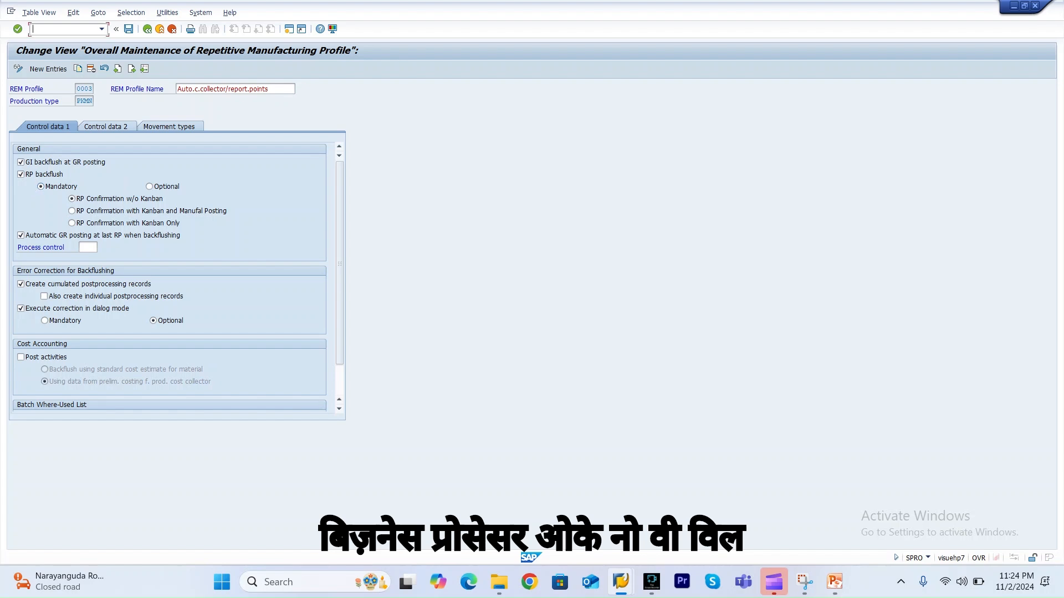
Start transaction CA23 and display the rate routing for material RP_FG.
type("/nca")
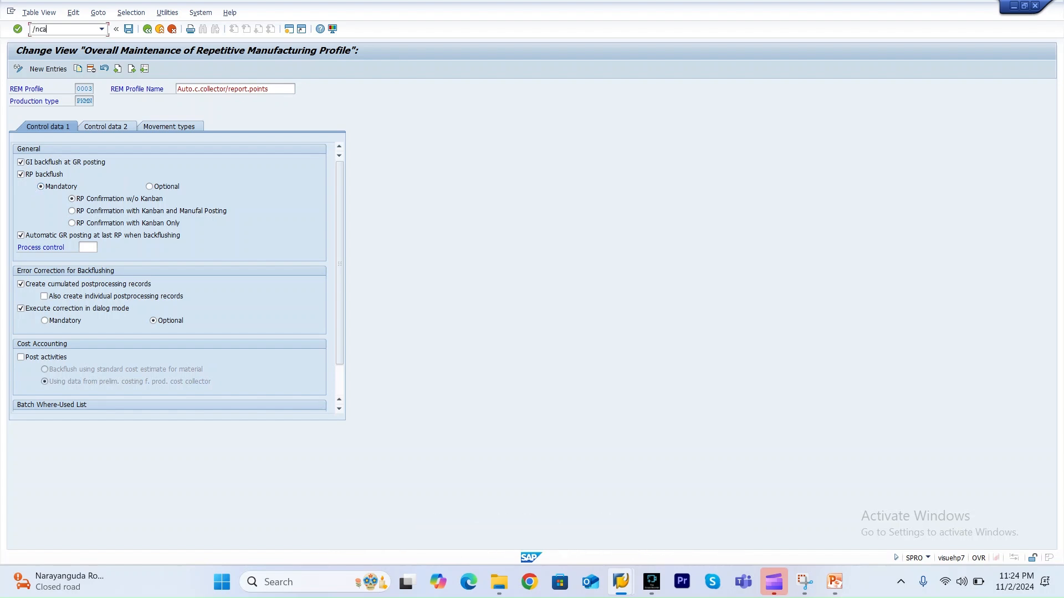
type("23")
key("Return")
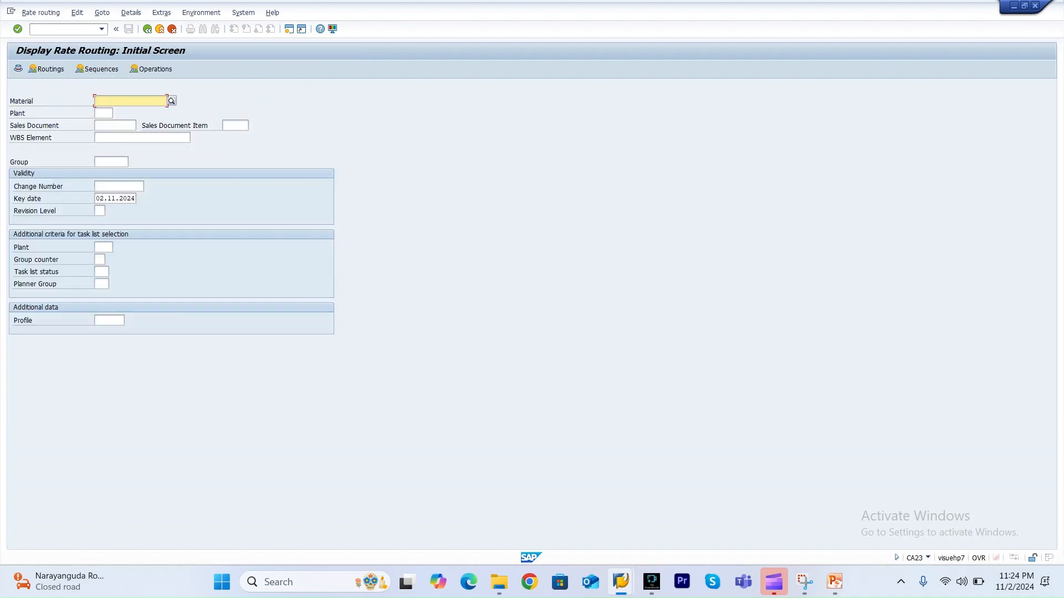
key("Down")
key("Down")
key("Return")
key("Tab")
key("Down")
key("Return")
key("Return")
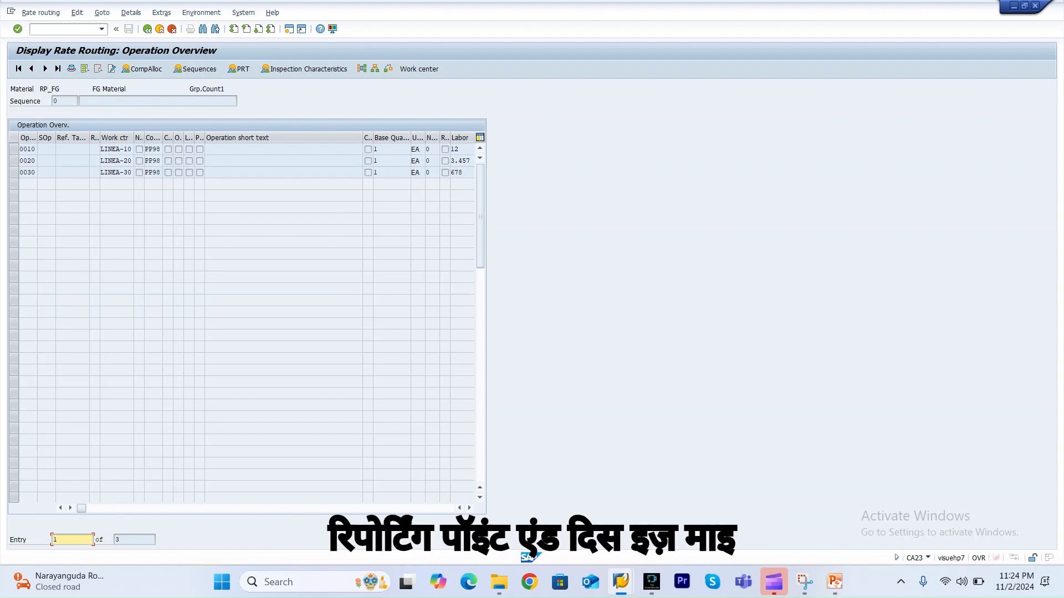
Widen the control key column and view the detailed information of control key PP98.
left_click(149, 149)
left_click_drag(163, 137, 202, 137)
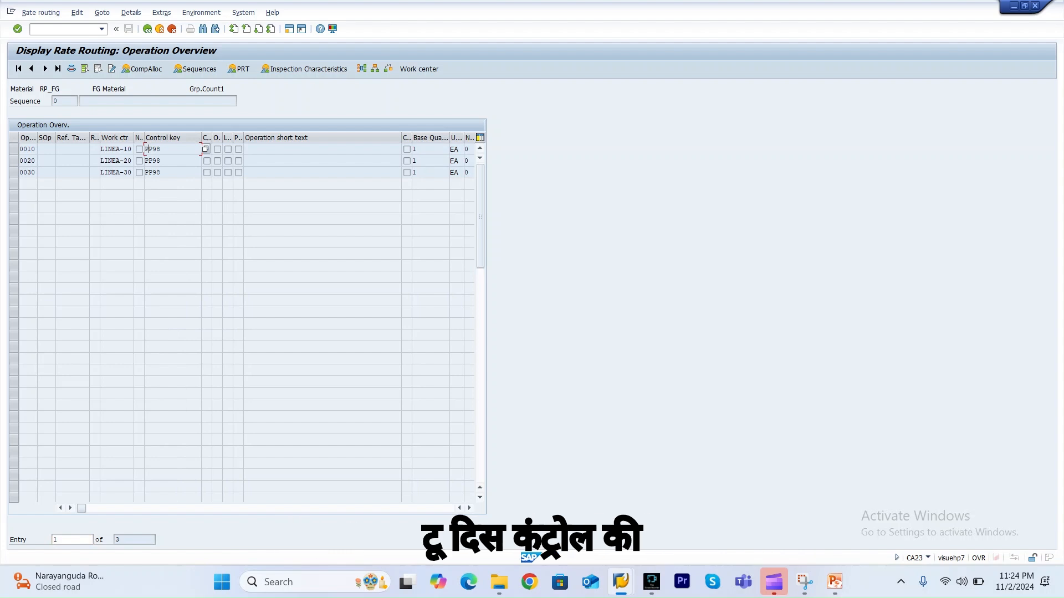
left_click(206, 149)
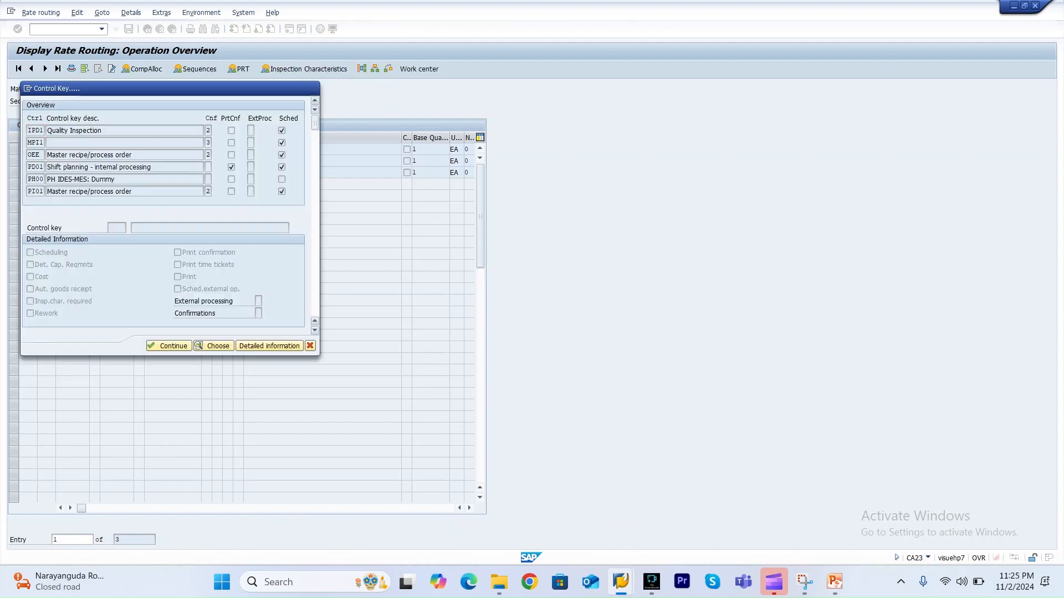
scroll(167, 161, "down", 2)
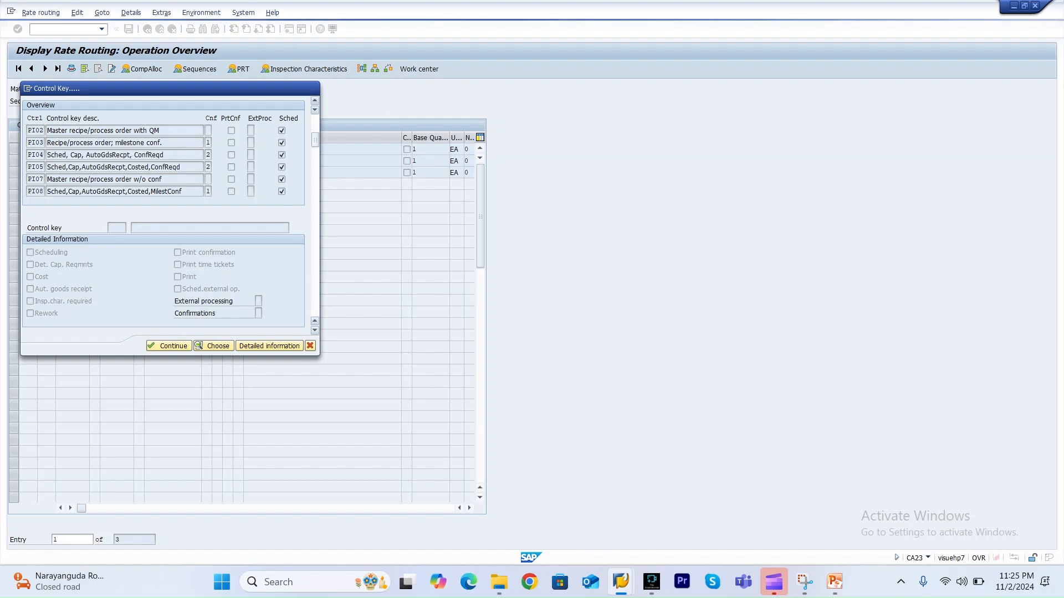
scroll(166, 161, "down", 2)
scroll(166, 160, "down", 2)
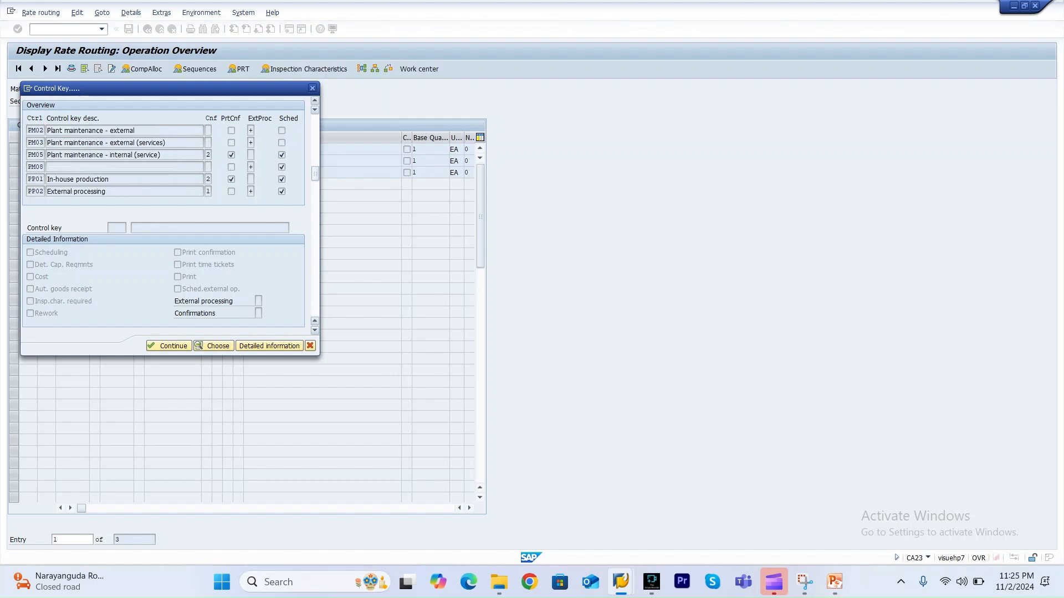
scroll(166, 161, "down", 2)
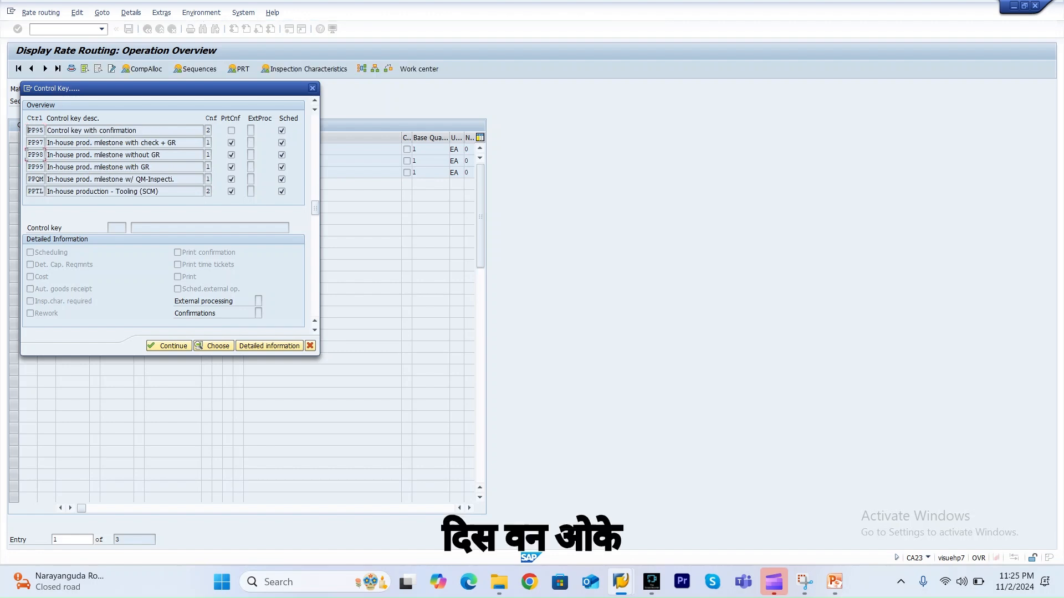
left_click(269, 346)
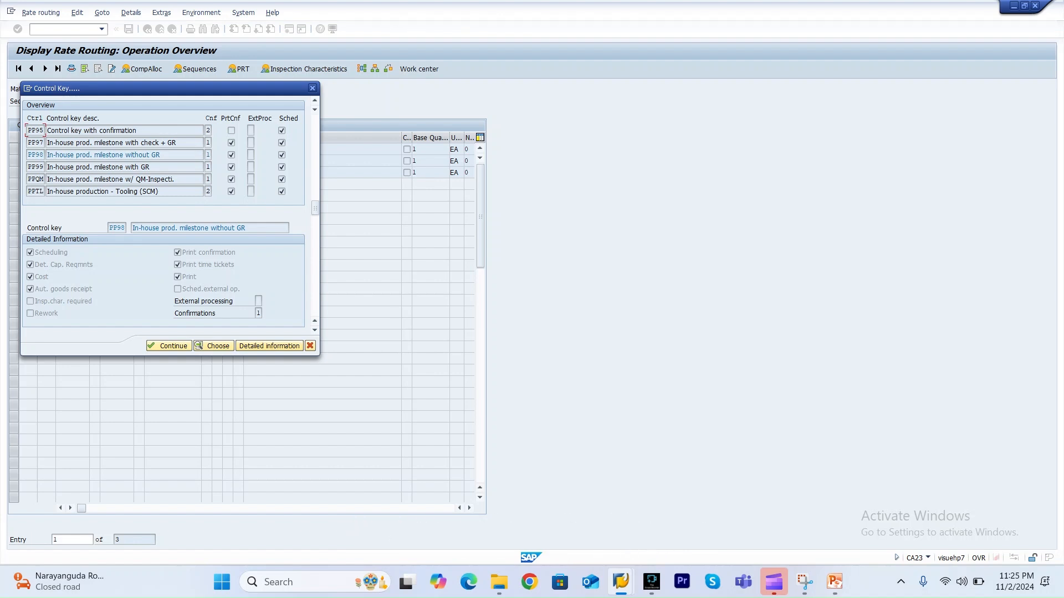
Review the possible confirmation values for control key PP98 and close the control key dialog.
left_click(259, 313)
left_click(266, 313)
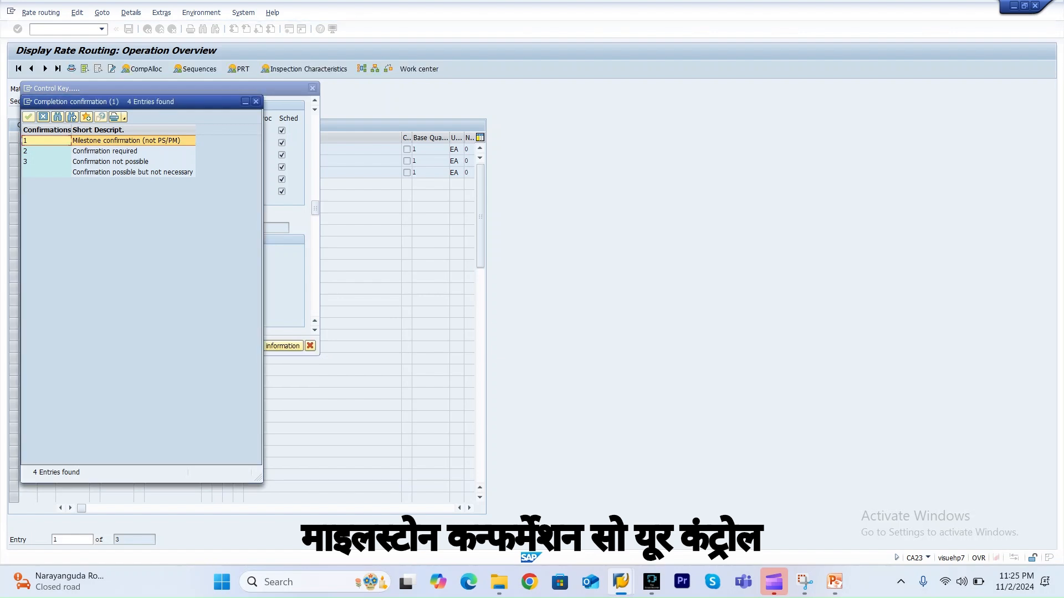
left_click(255, 102)
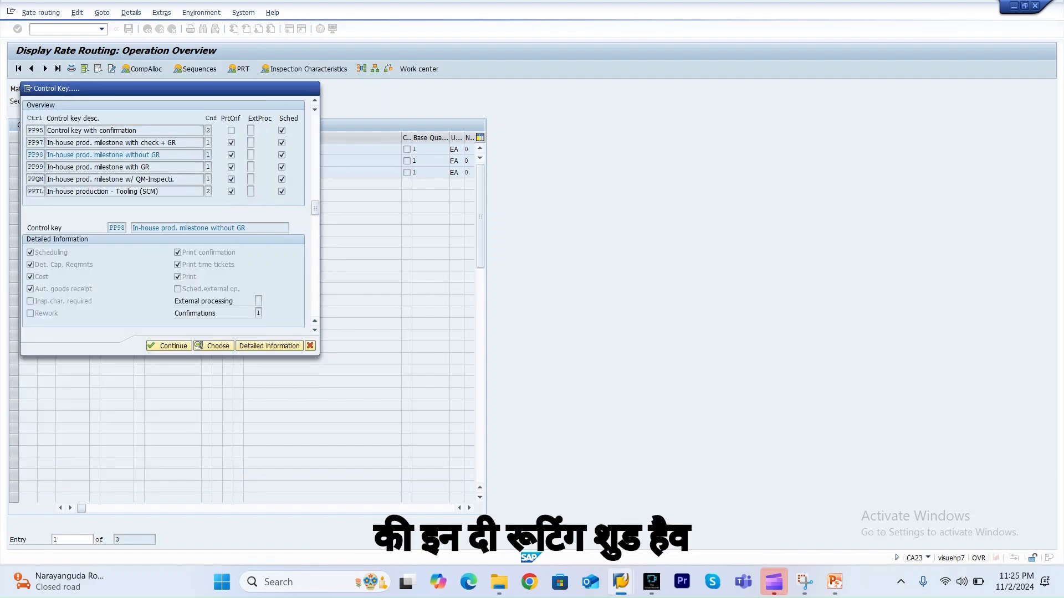
key("Escape")
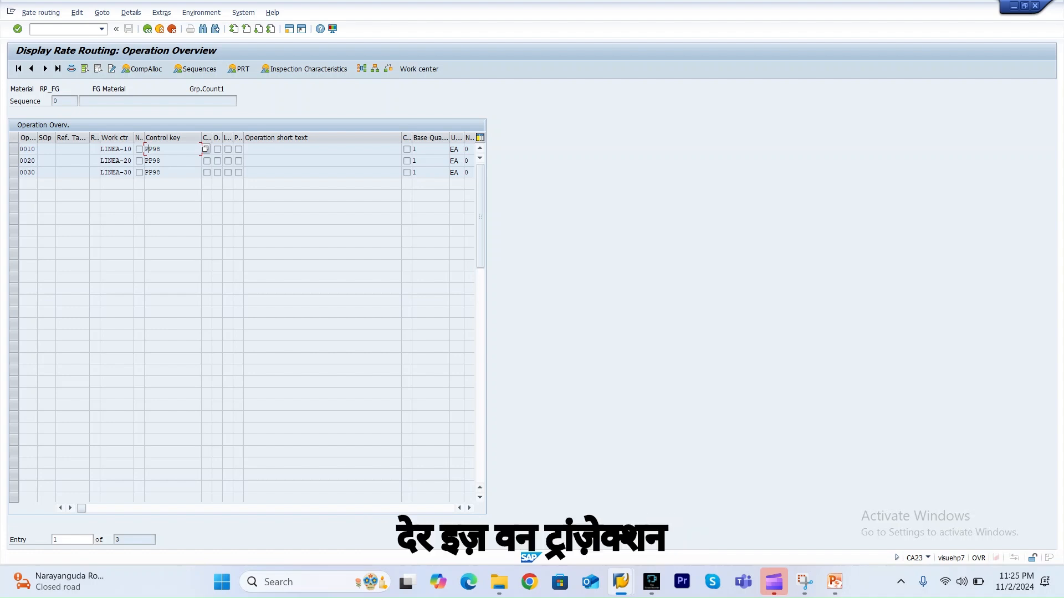
Run transaction MF26 to display reporting point information for plant 3000 and material RP_FG.
left_click(61, 29)
type("/nmf26")
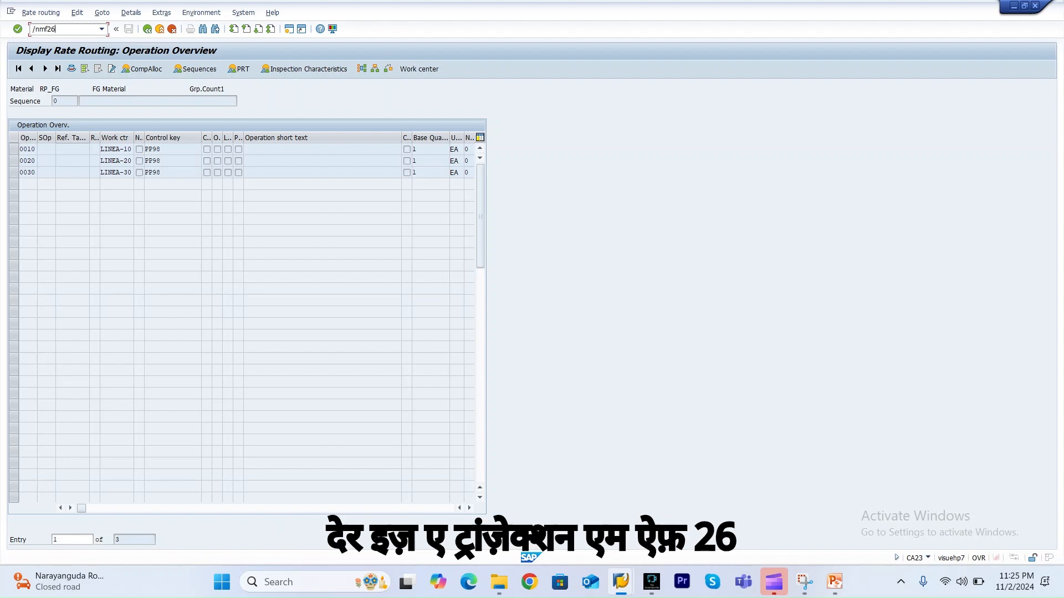
key("Return")
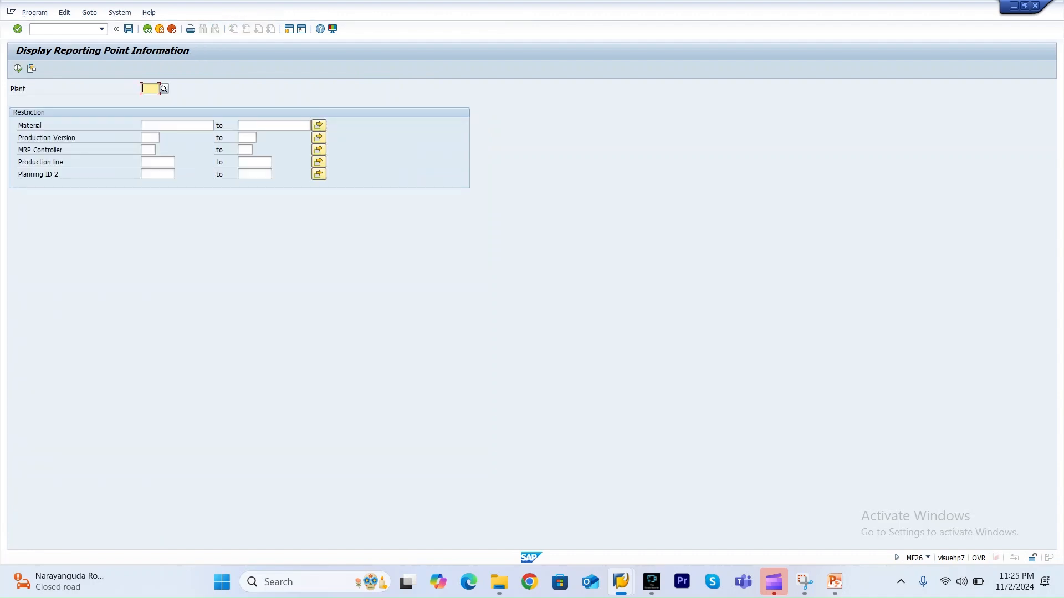
left_click(148, 89)
left_click(150, 100)
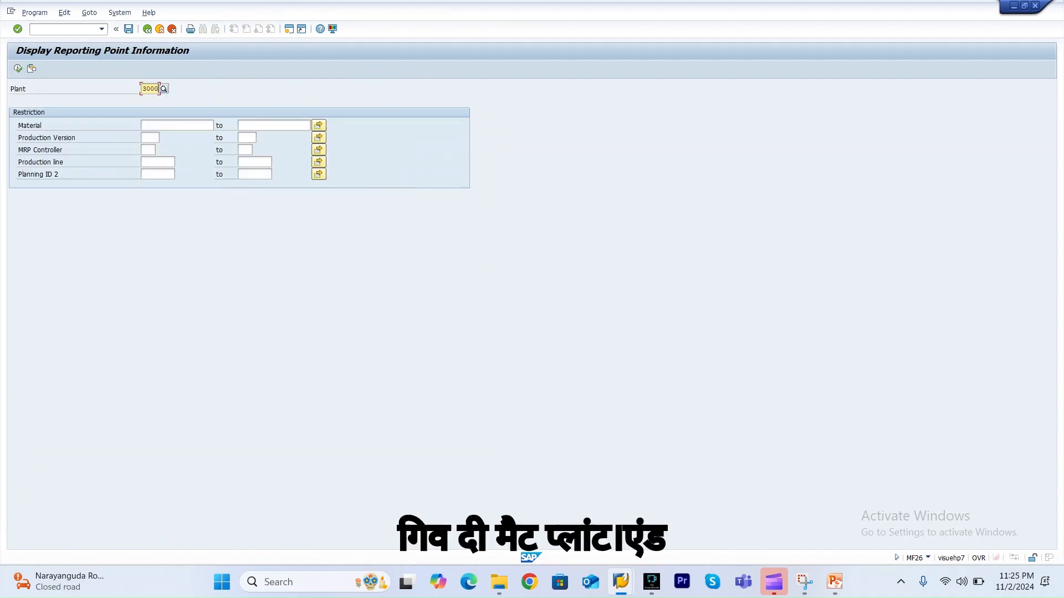
left_click(166, 125)
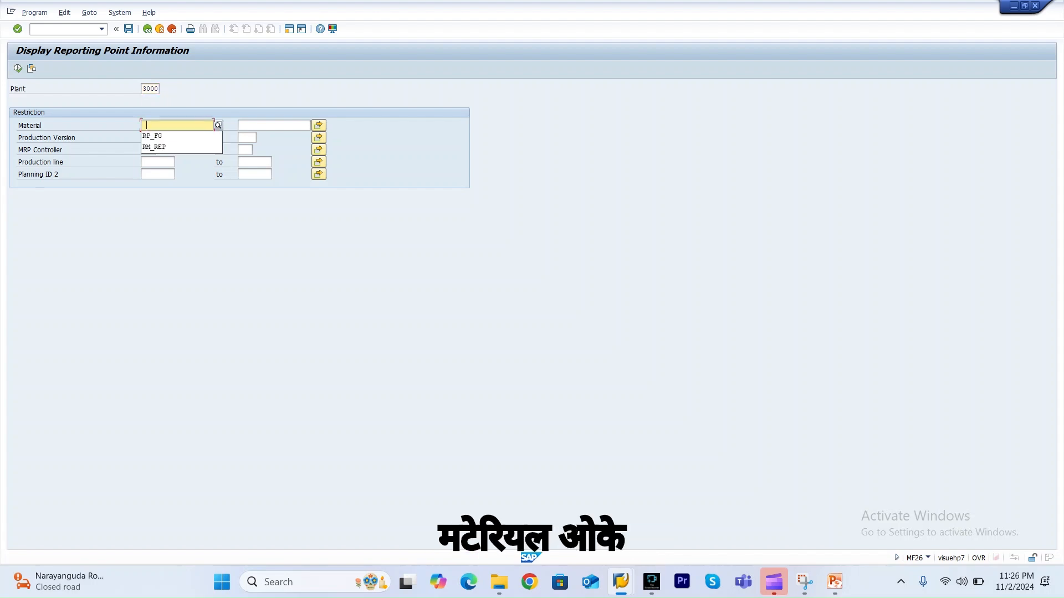
left_click(153, 136)
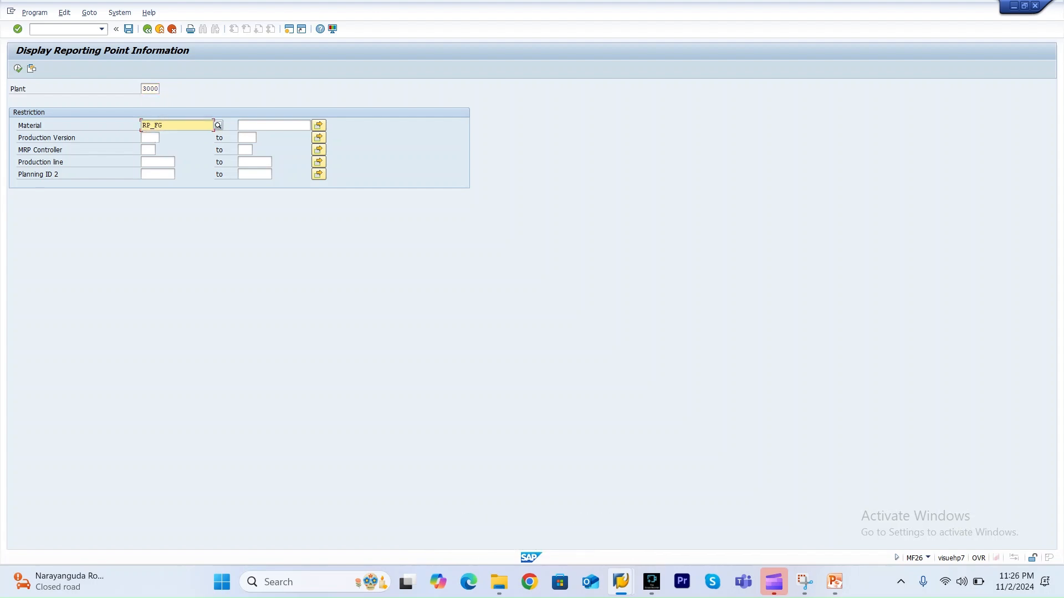
left_click(18, 68)
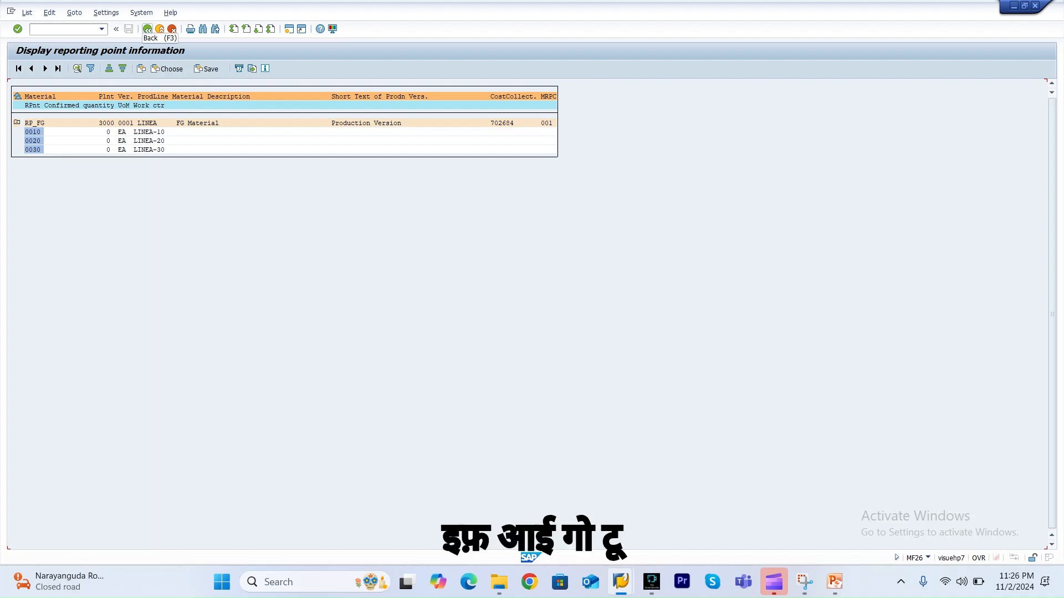
Return to the selection screen and start transaction MFBF for REM confirmation.
left_click(66, 30)
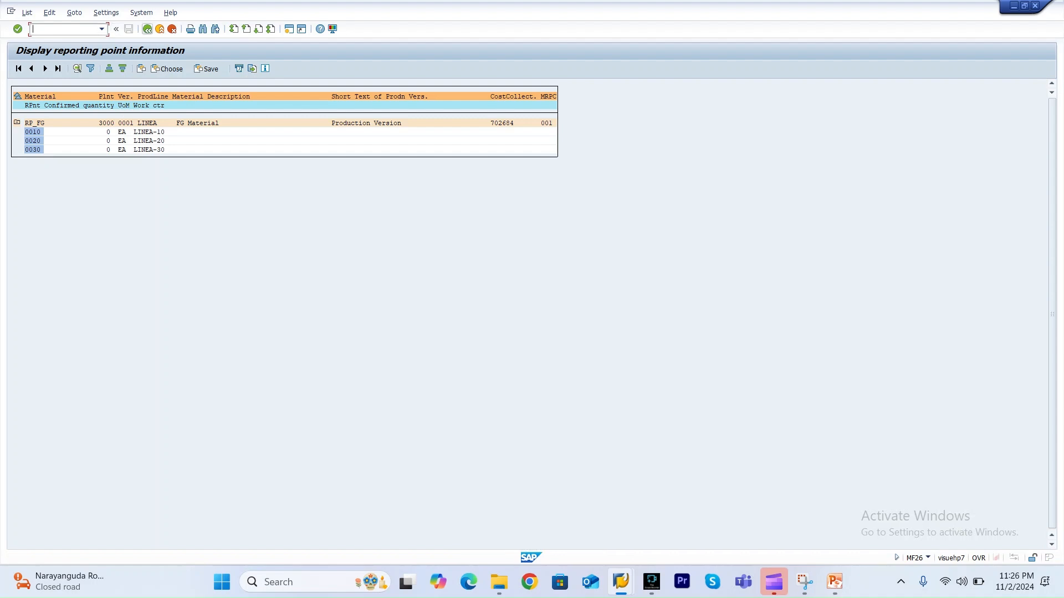
left_click(147, 29)
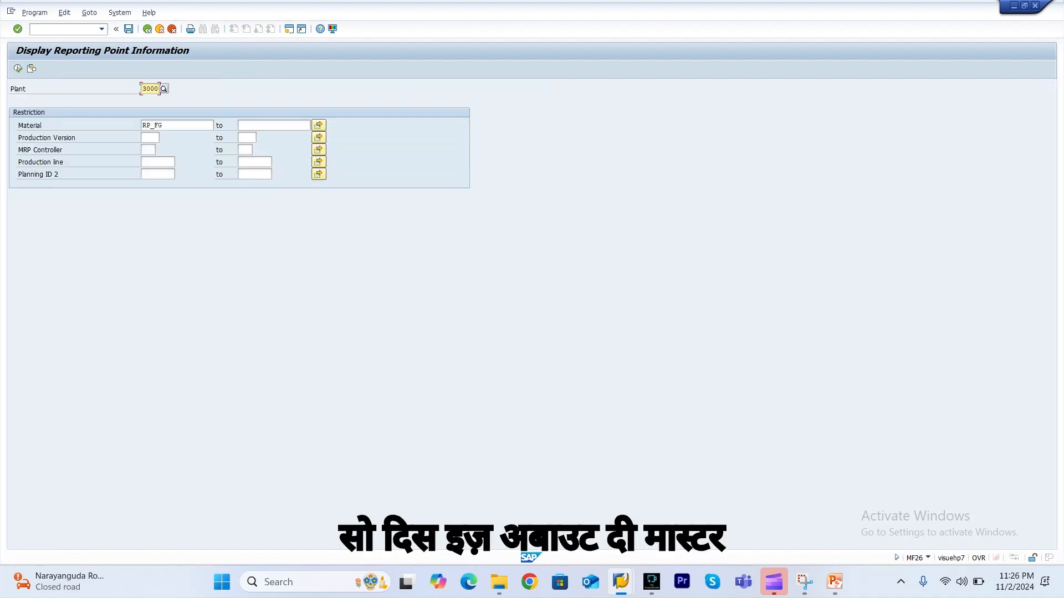
left_click(53, 29)
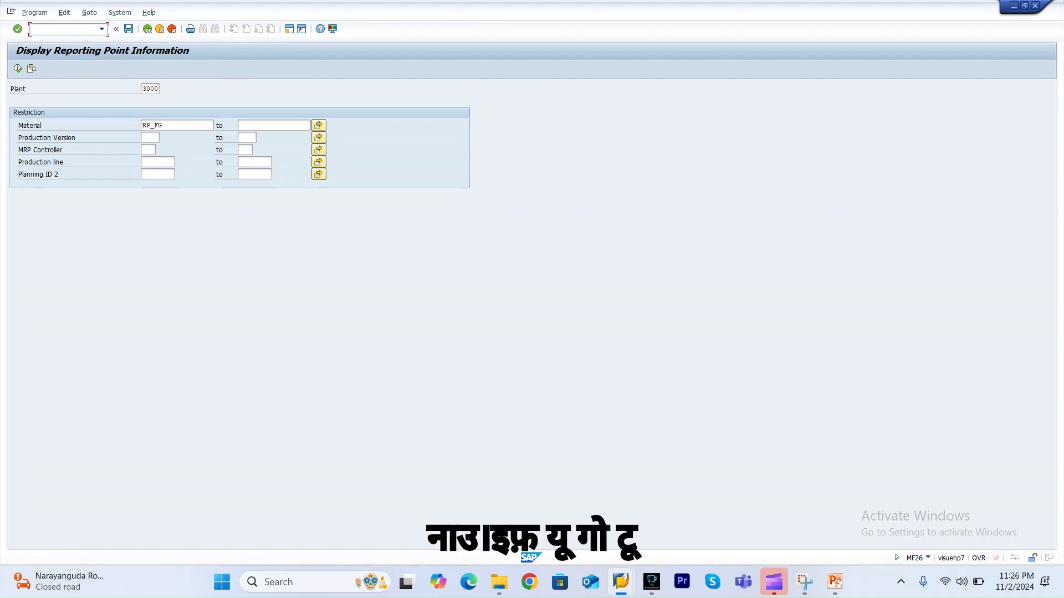
type("/nmfbf")
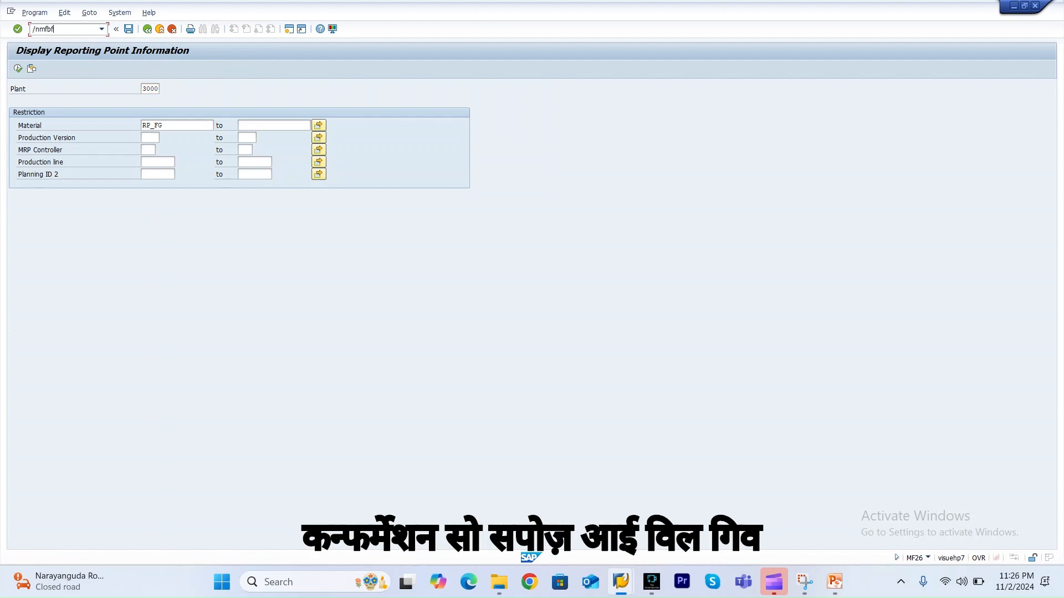
key("Return")
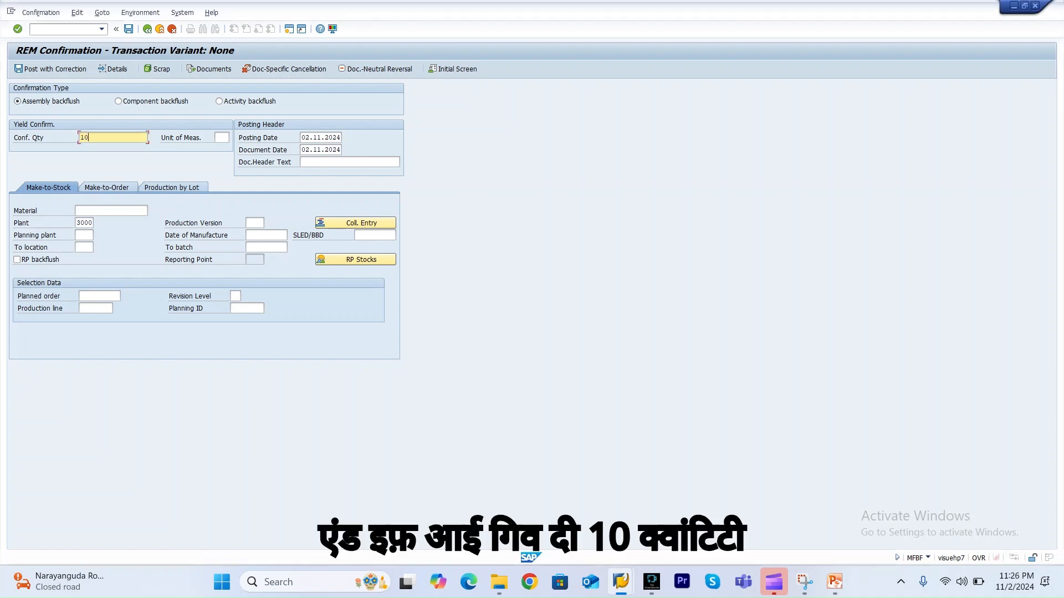
Post an assembly backflush confirmation of quantity 10 for material RP_FG in plant 3000.
left_click(111, 211)
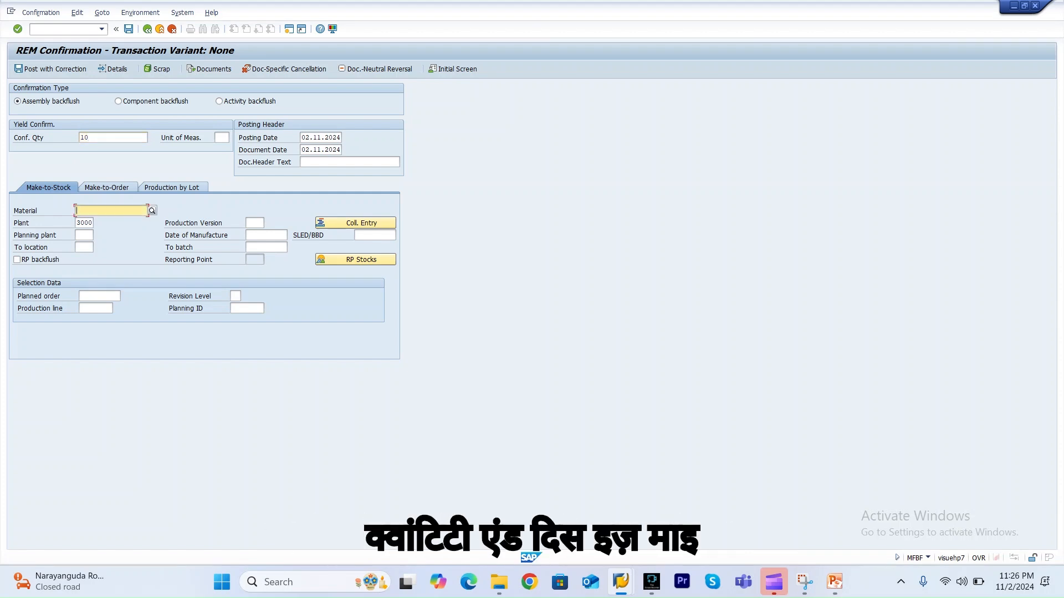
key("Down")
key("Down")
key("Return")
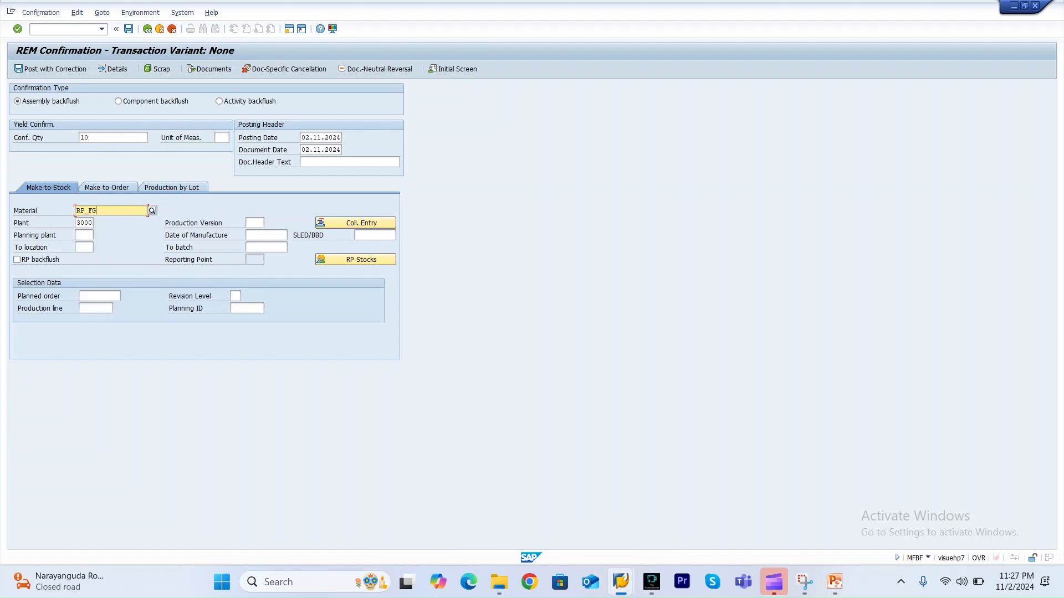
key("Return")
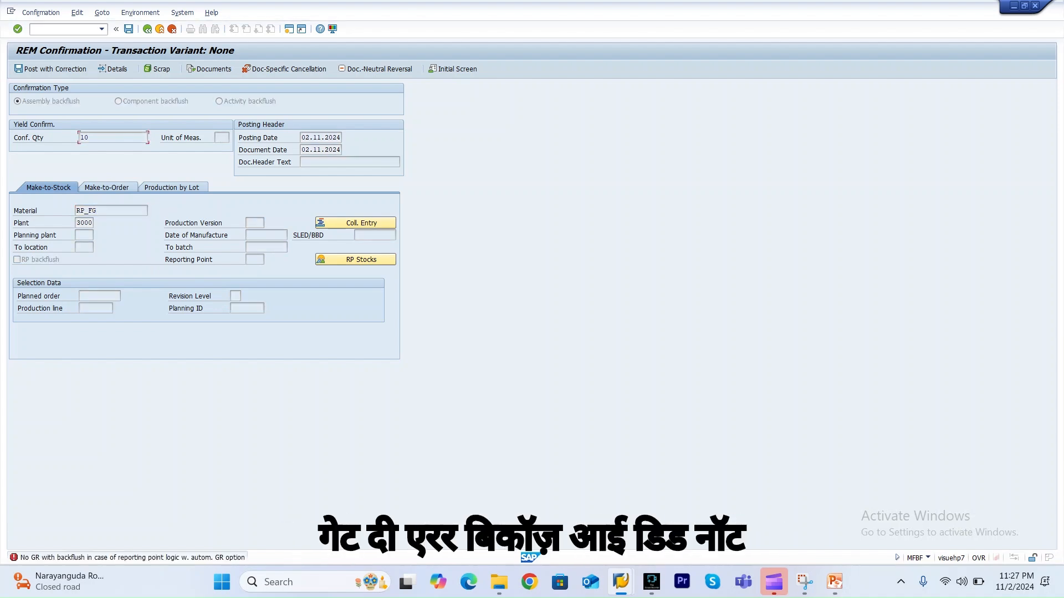
Enable RP backflush for the confirmation and pick reporting point 0030 from the reporting point selection list.
left_click(36, 260)
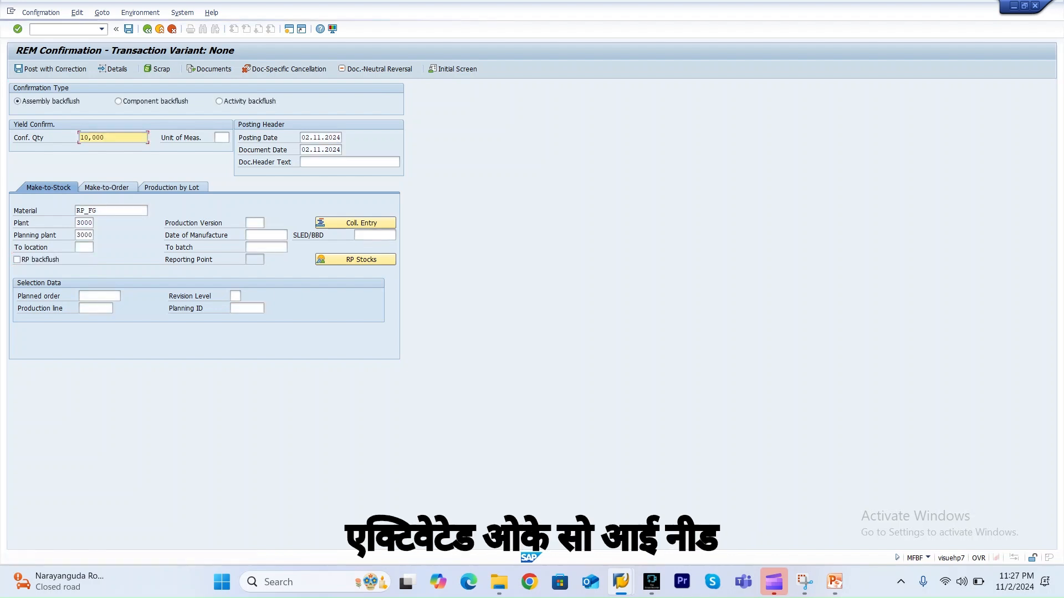
left_click(17, 260)
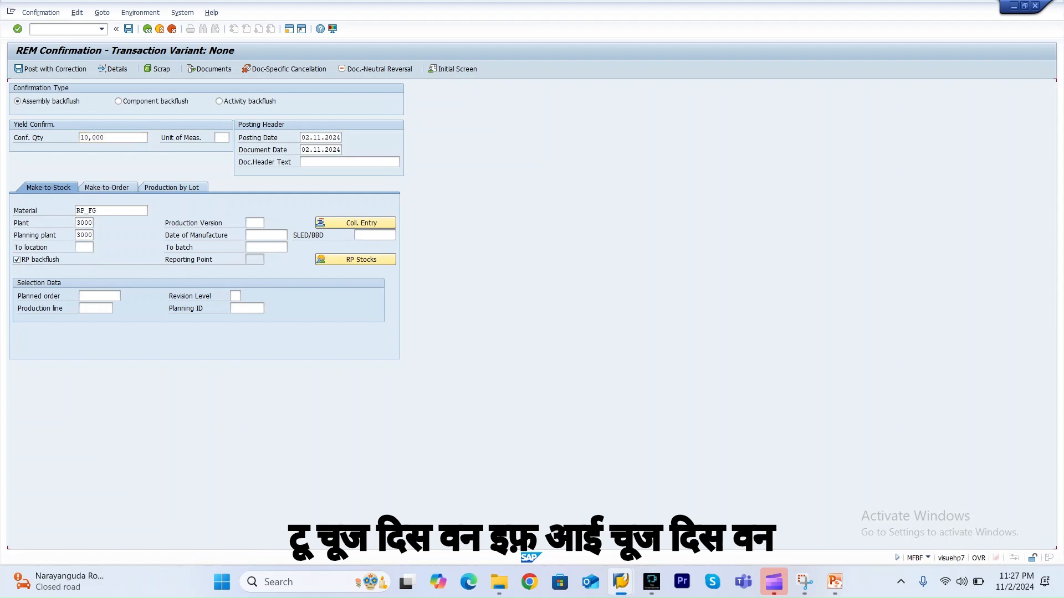
left_click(255, 260)
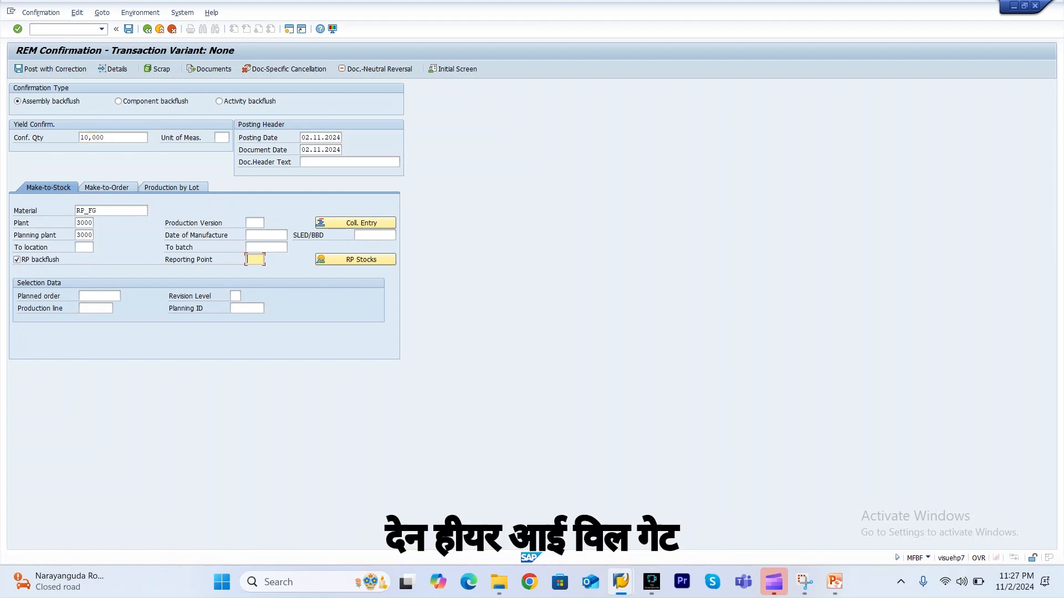
left_click(268, 259)
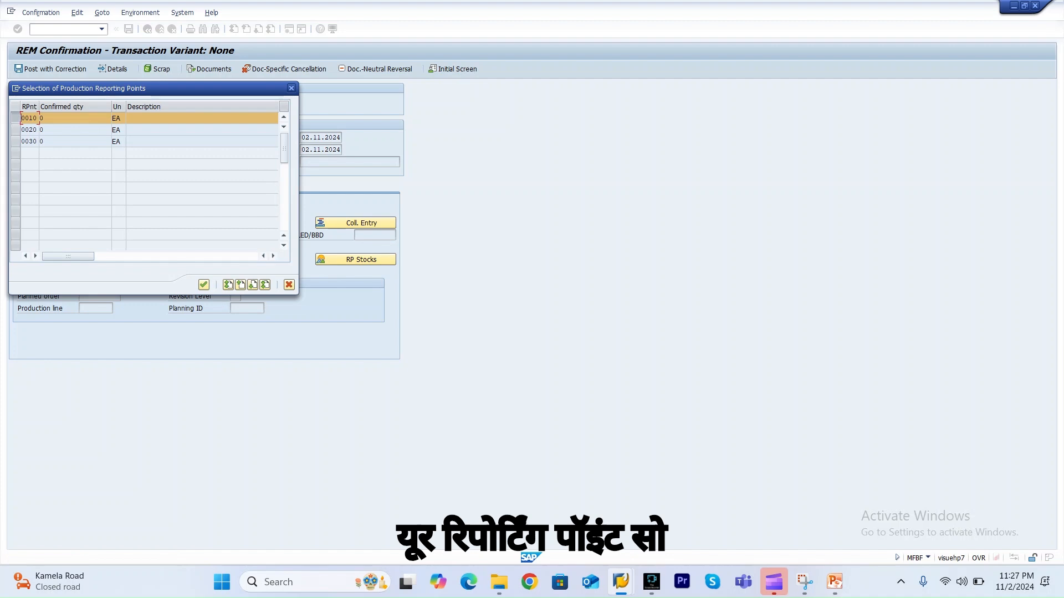
left_click_drag(217, 89, 377, 122)
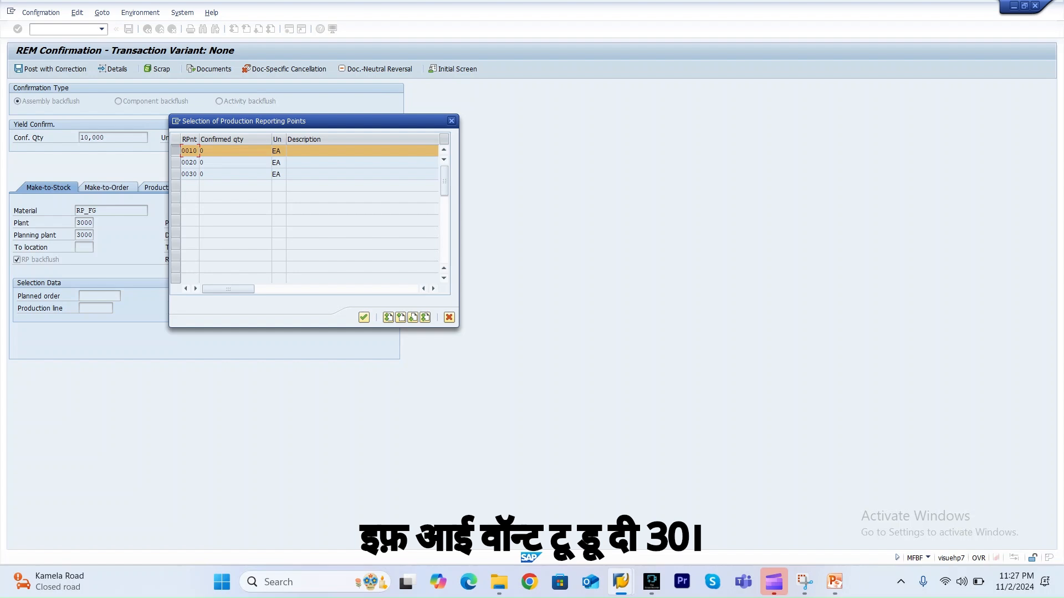
key("Return")
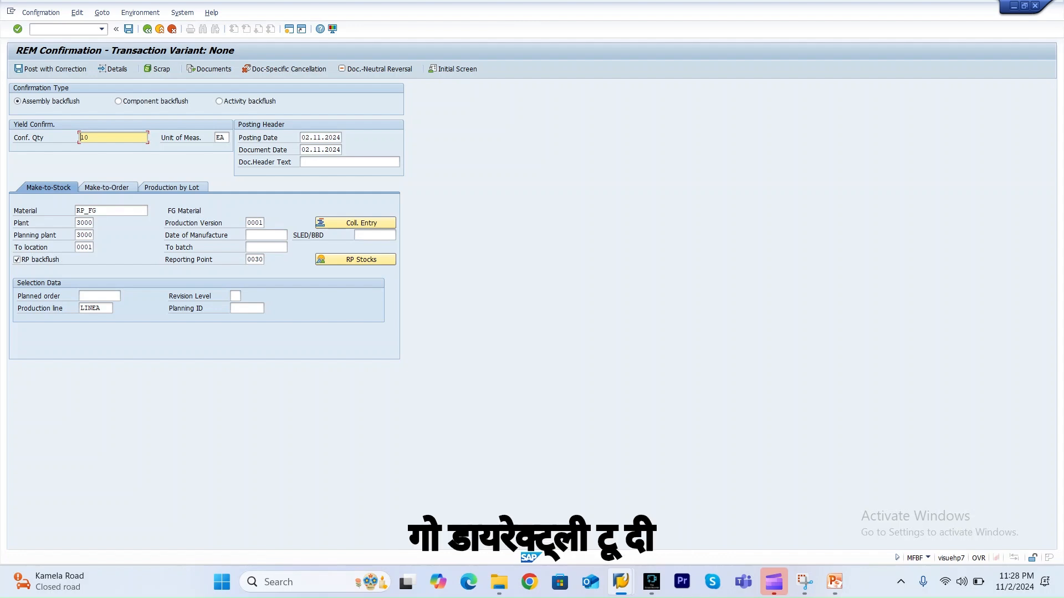
Change the reporting point to 0010 from the selection list and confirm the entries.
left_click(259, 259)
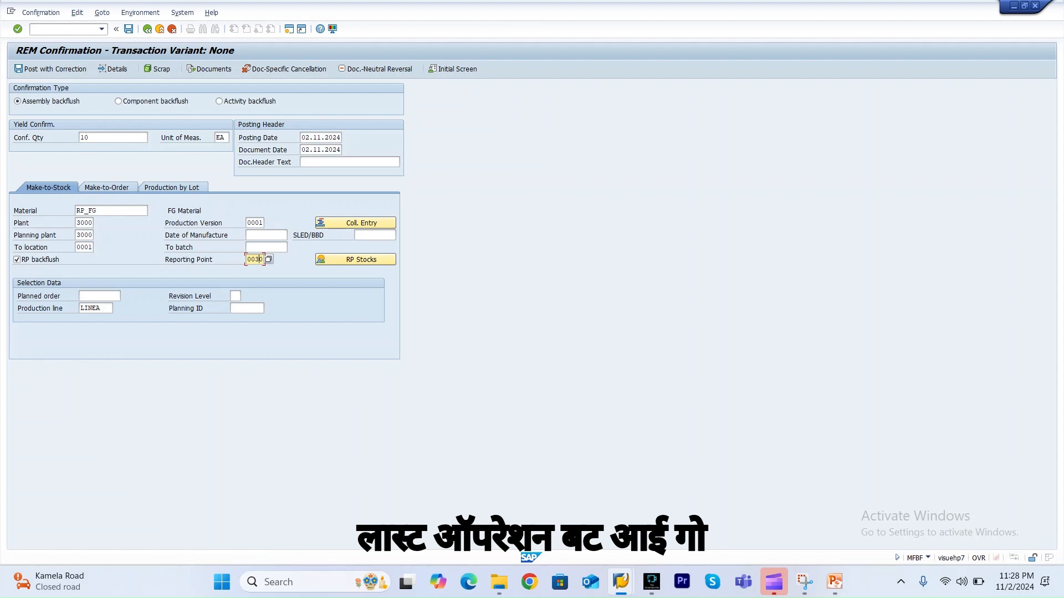
left_click(269, 259)
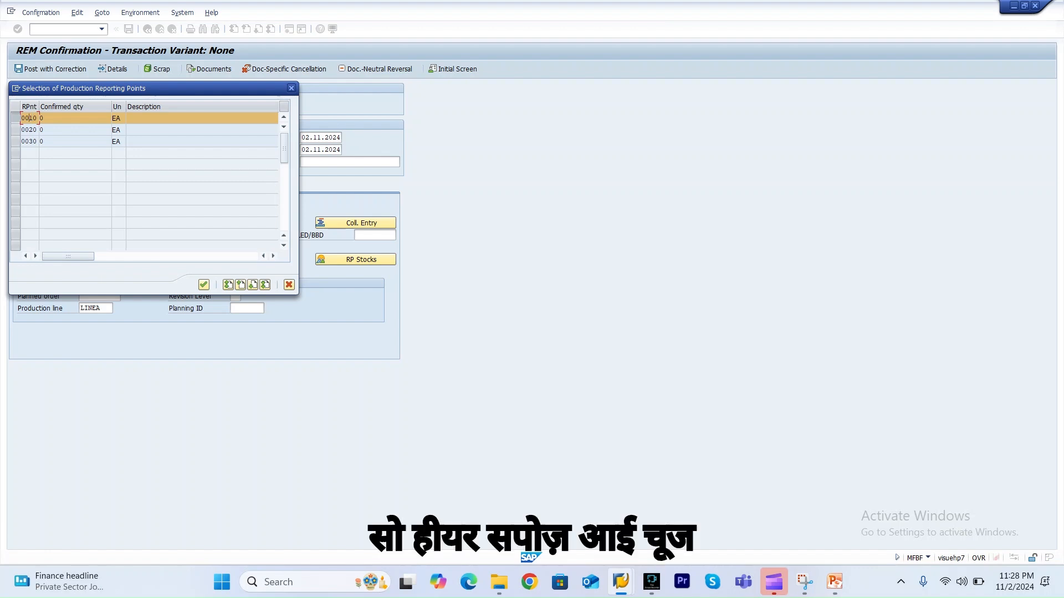
key("Return")
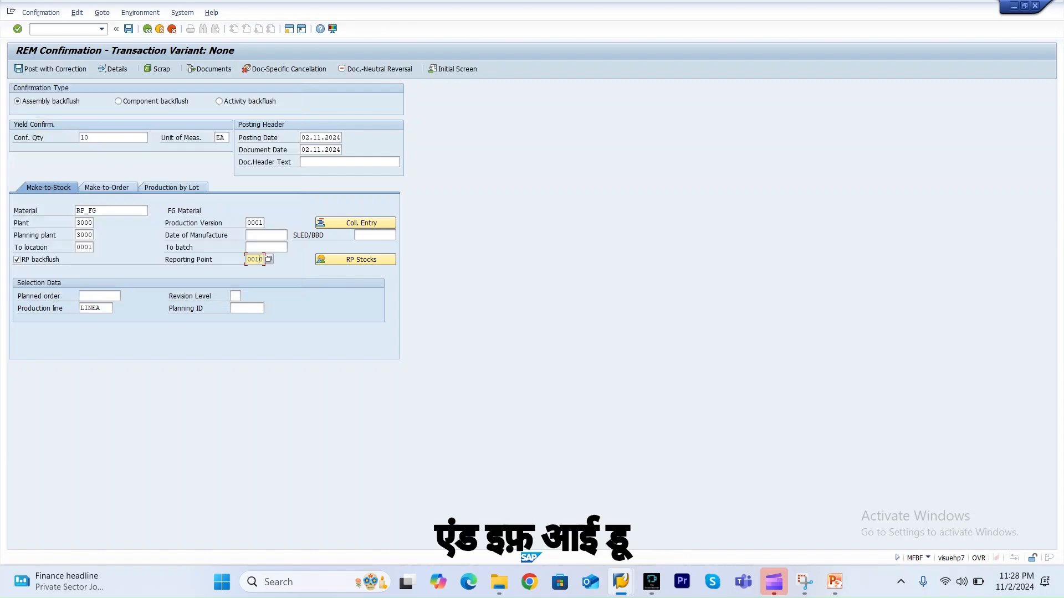
key("Return")
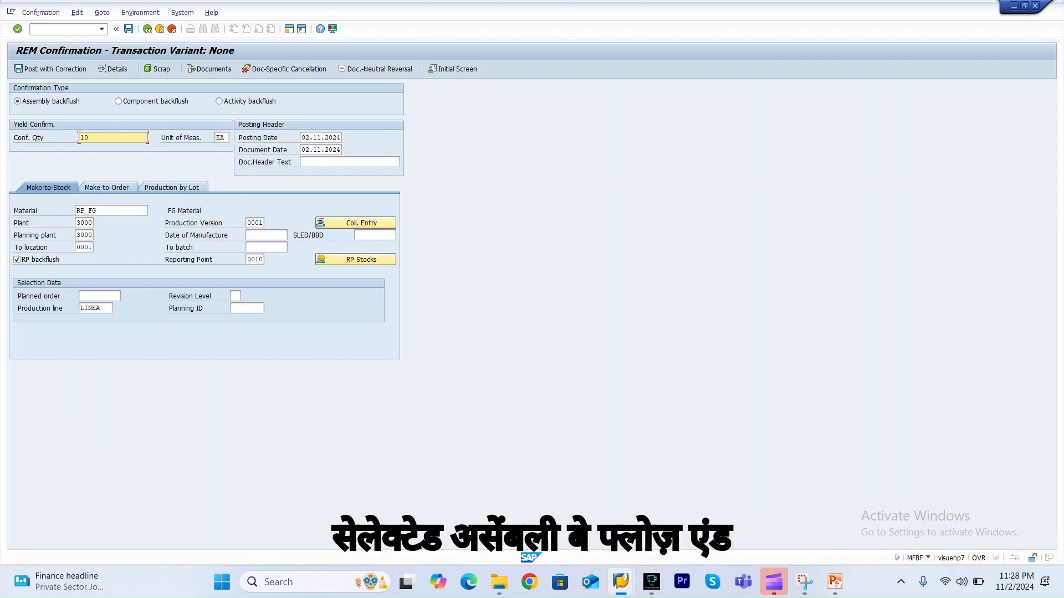
Post the assembly backflush with correction, reviewing component LSS-KB1 with quantity 10 before saving.
left_click(50, 101)
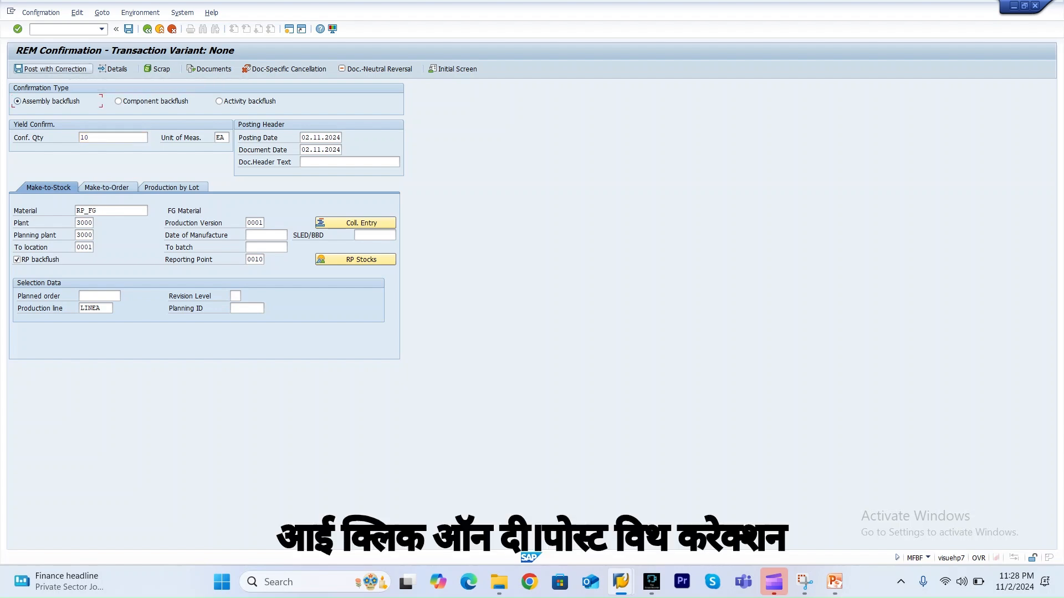
left_click(49, 69)
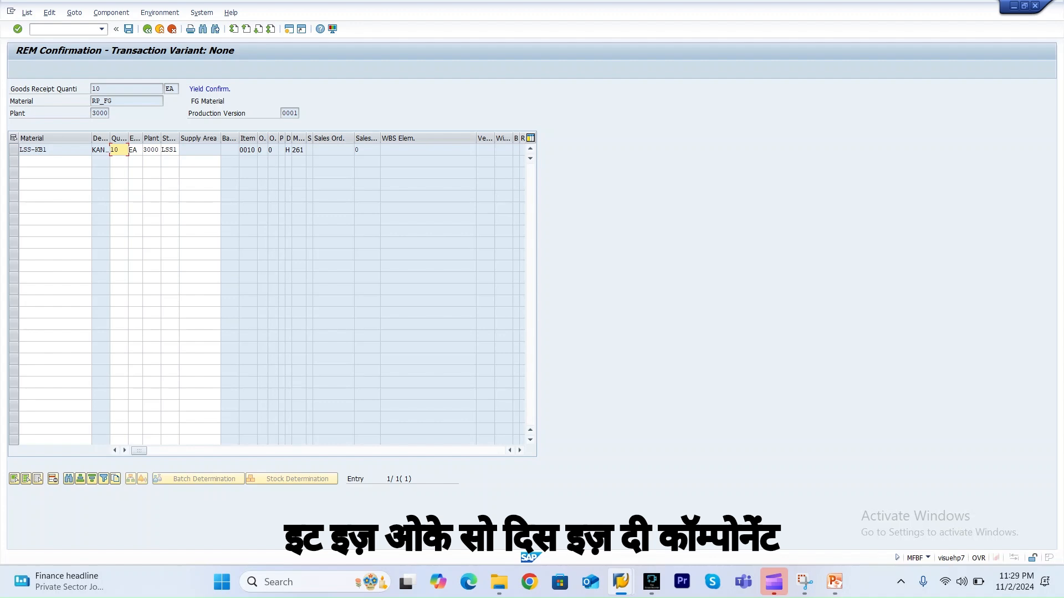
left_click(49, 150)
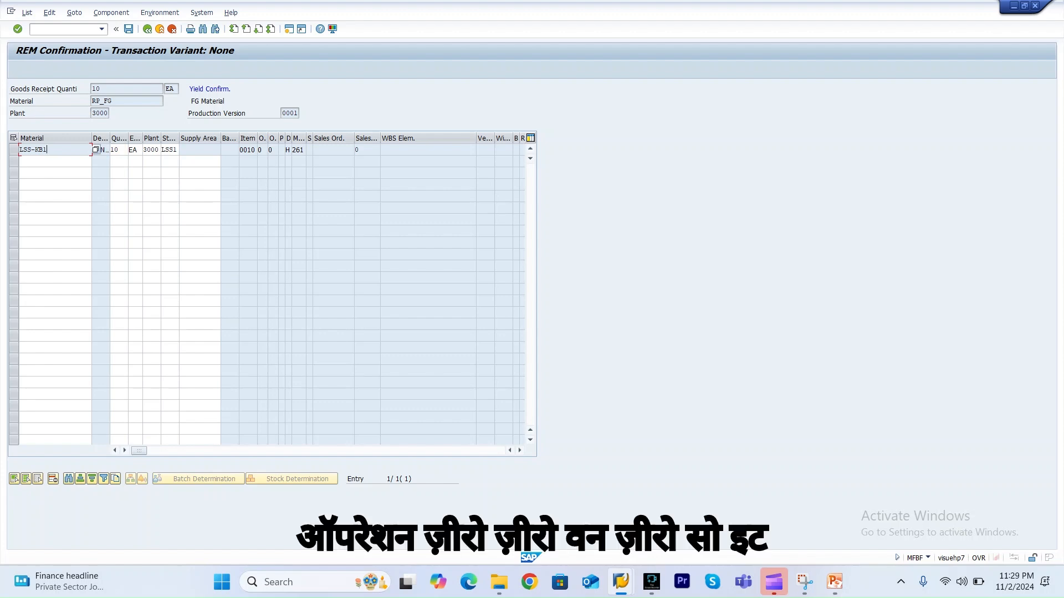
left_click(120, 150)
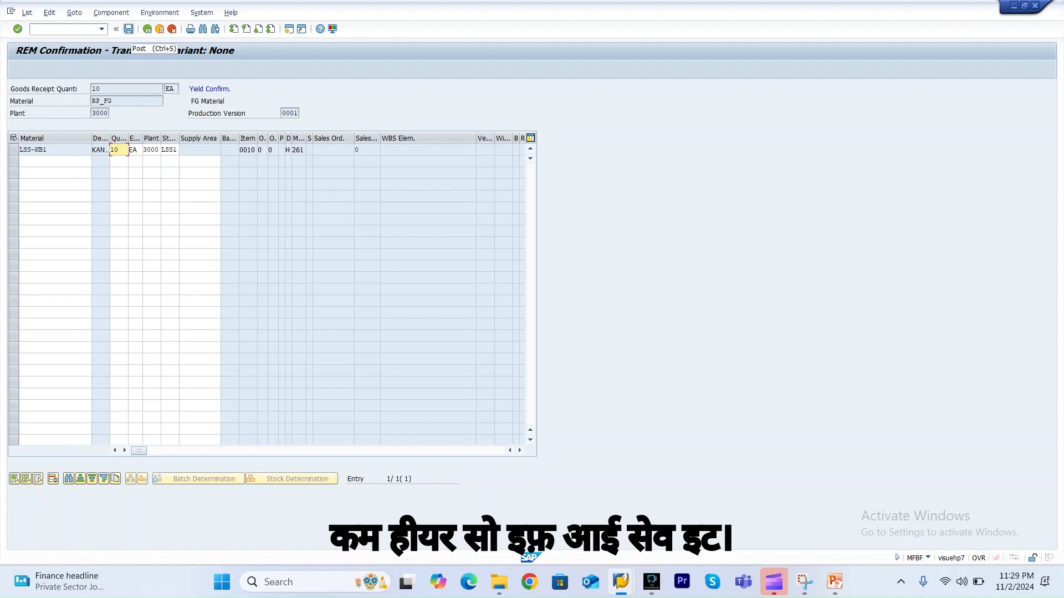
left_click(128, 30)
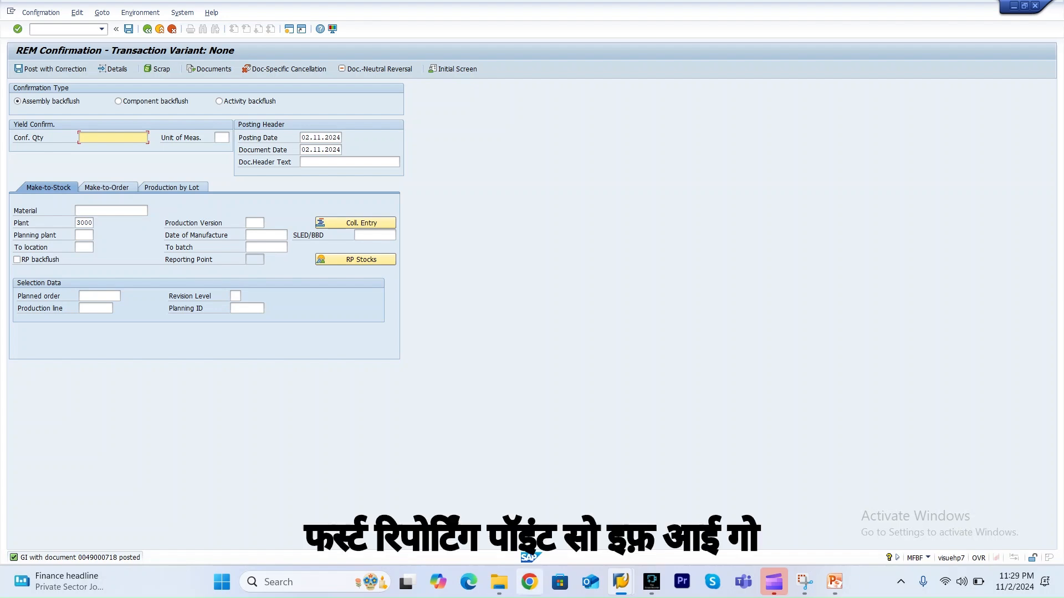
Run MF26 in a new window to display reporting point information for plant 3000 and material RP_FG.
mouse_move(621, 582)
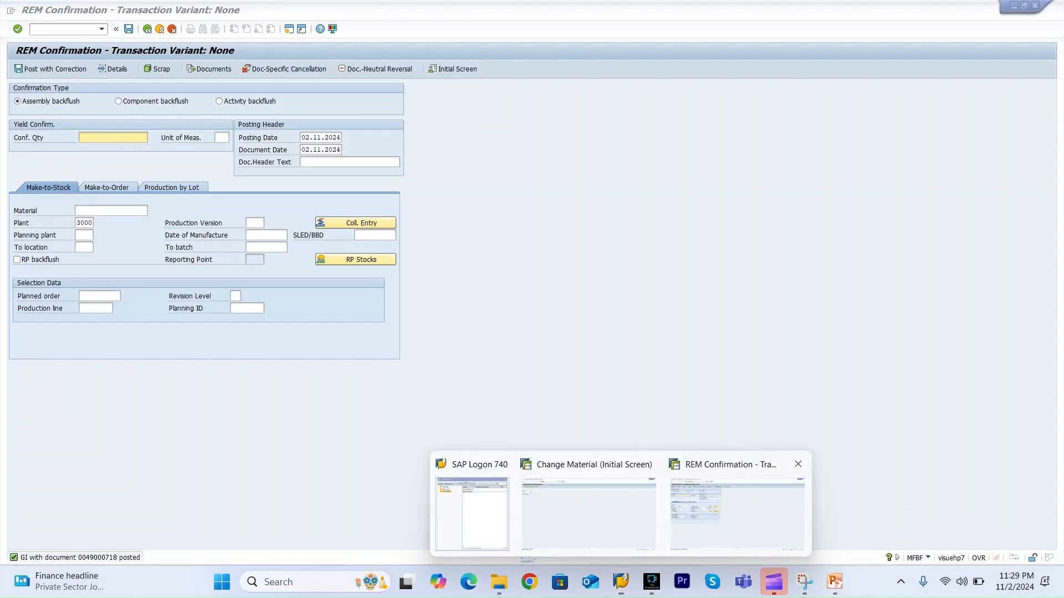
left_click(737, 515)
left_click(62, 30)
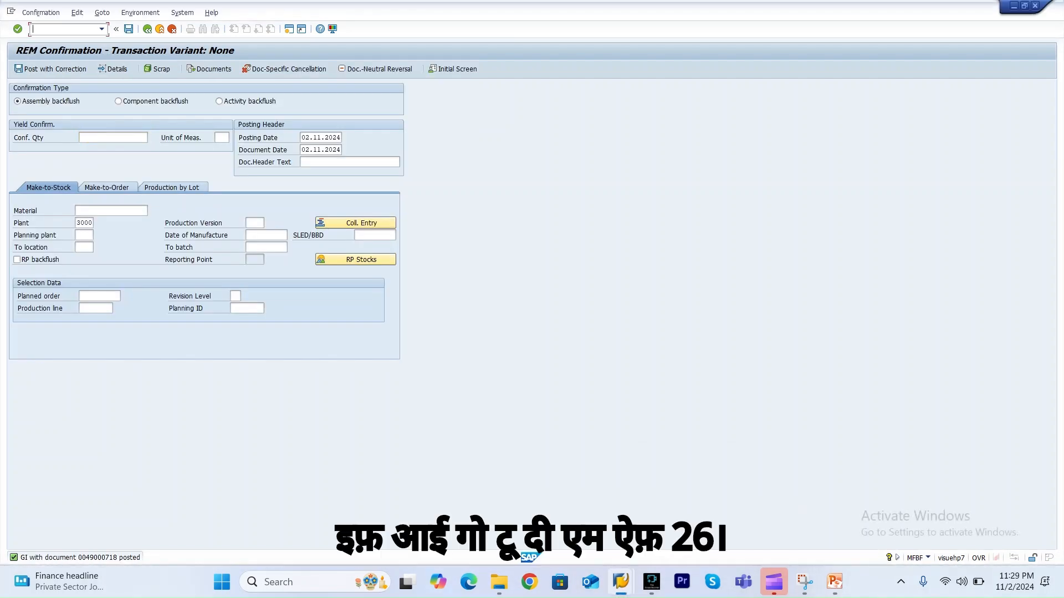
type("/omf")
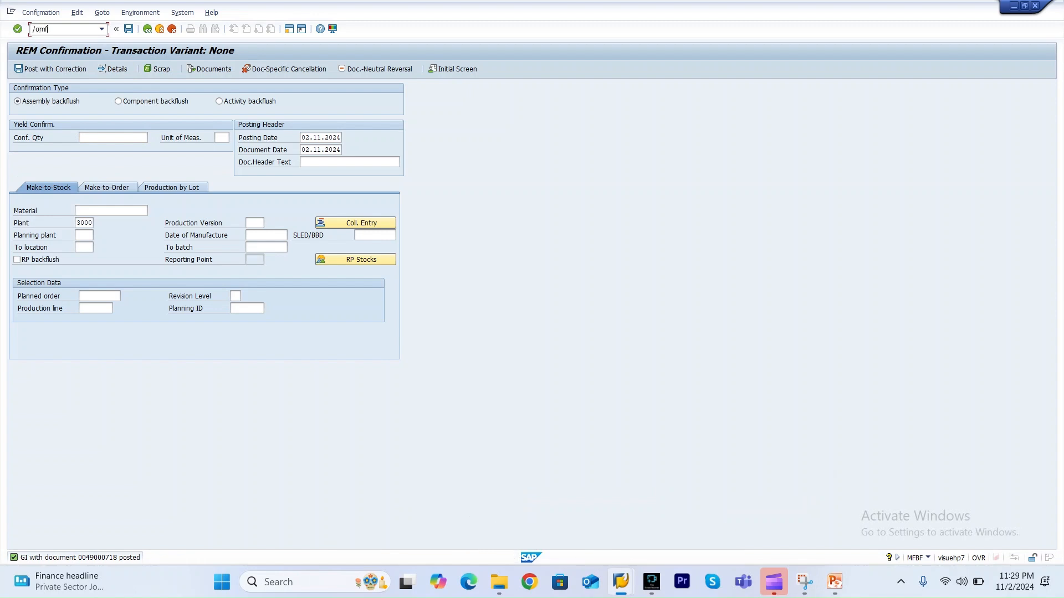
type("26")
key("Return")
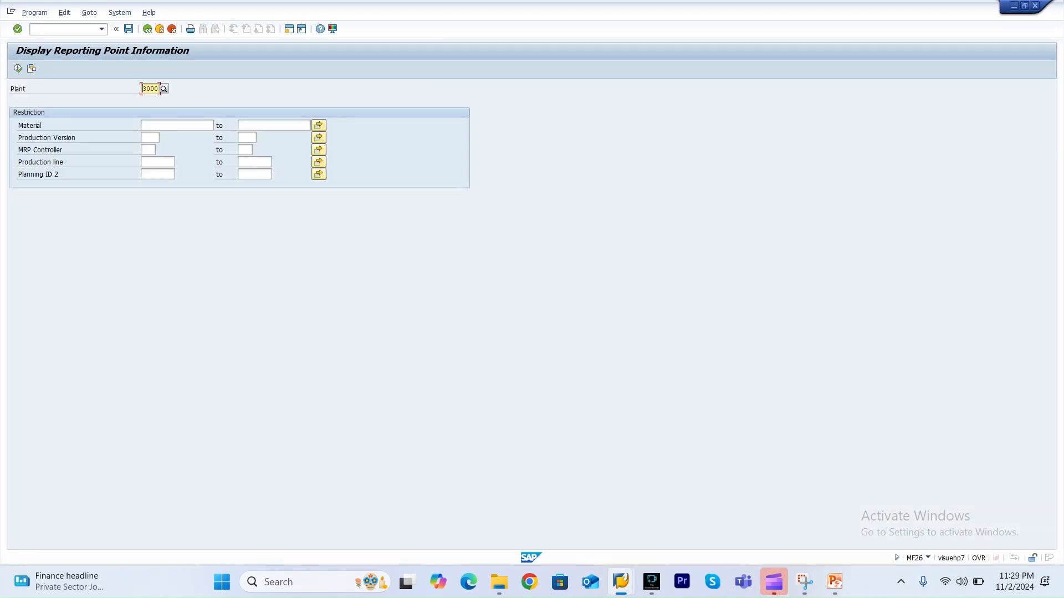
key("Tab")
type("RP_FG")
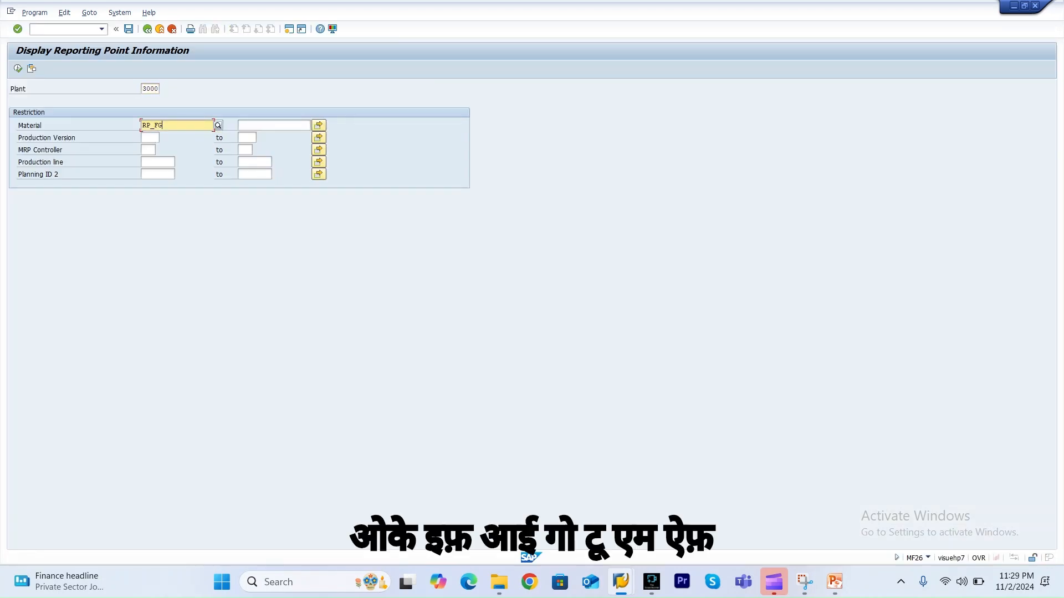
key("F8")
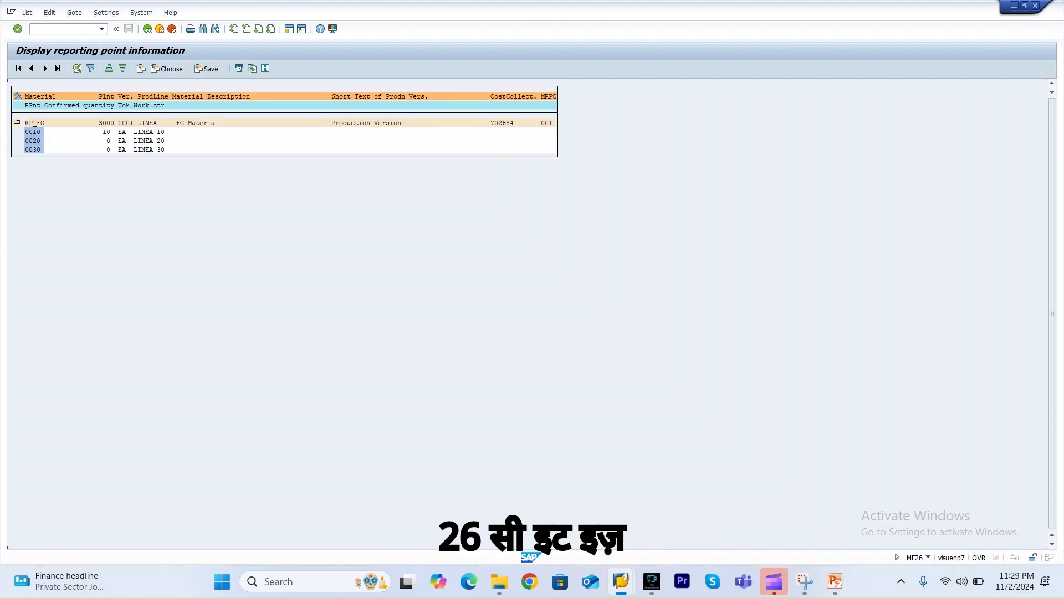
left_click(108, 133)
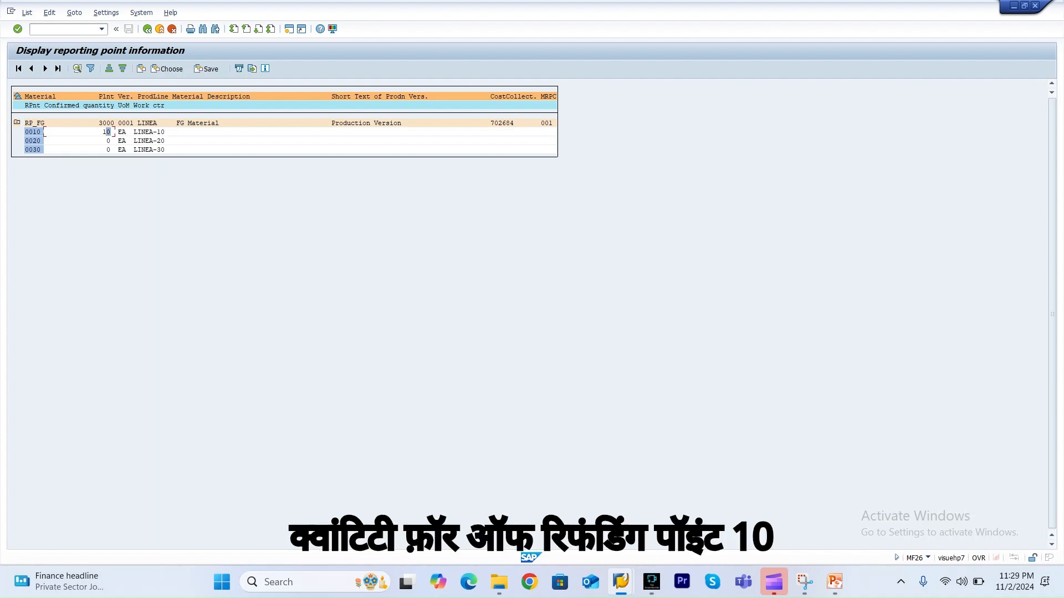
Enter an RP backflush confirmation of quantity 10 for material RP_FG at reporting point 0020.
key("alt+Tab")
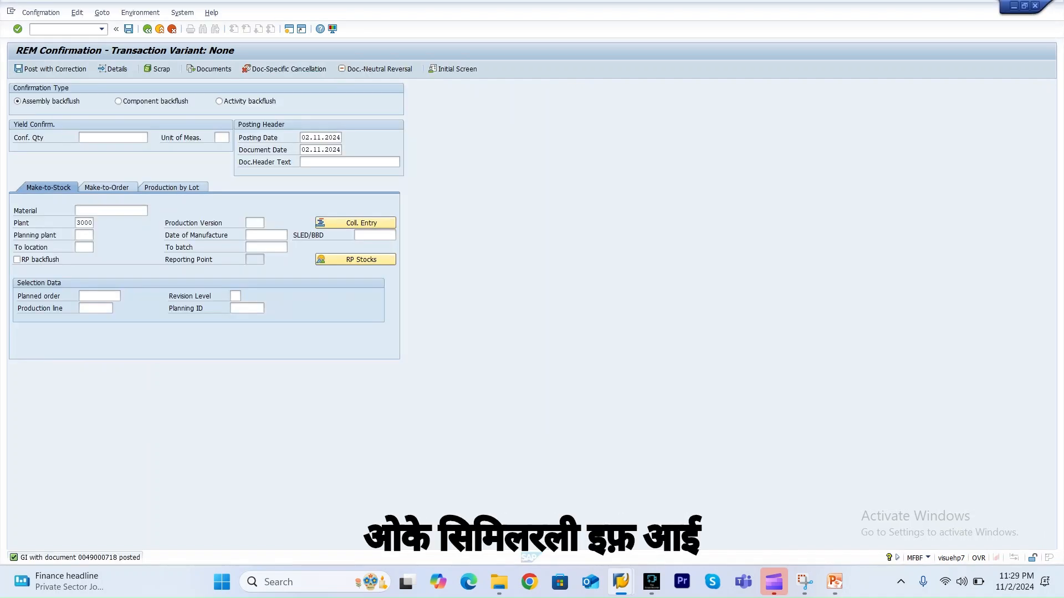
type("10")
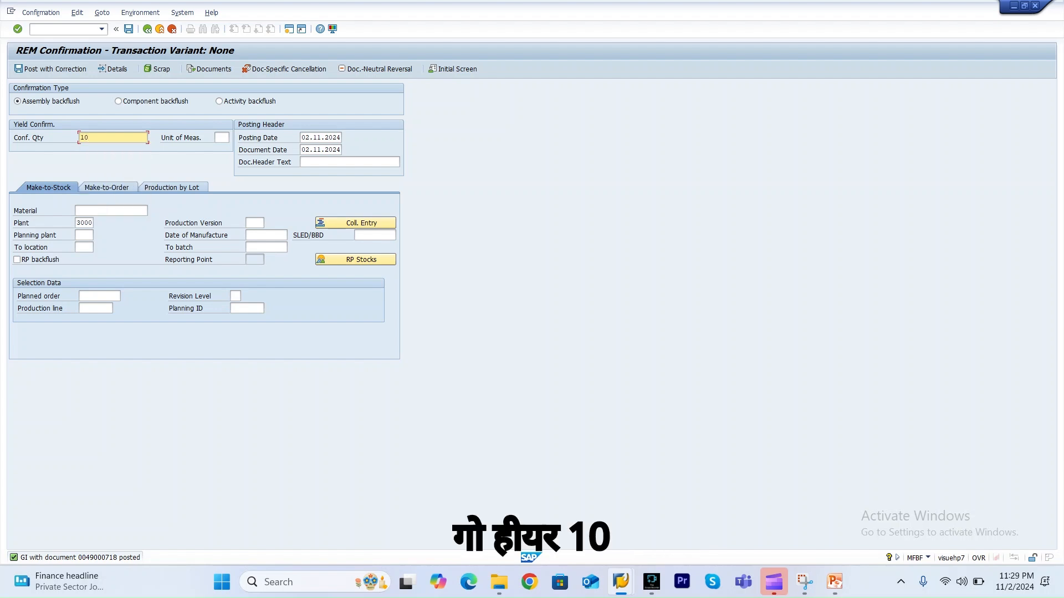
left_click(110, 211)
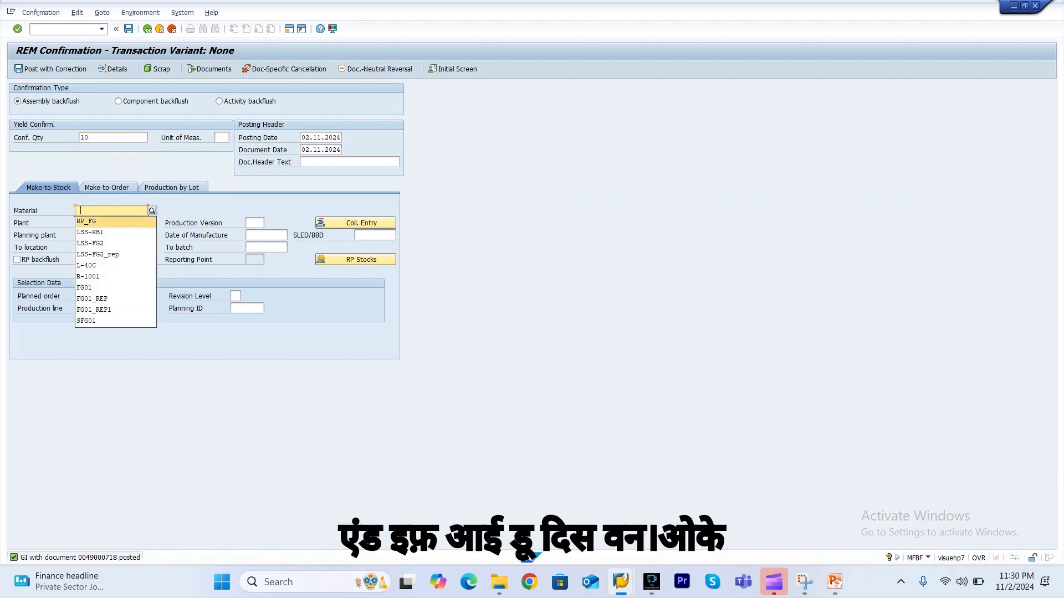
key("Return")
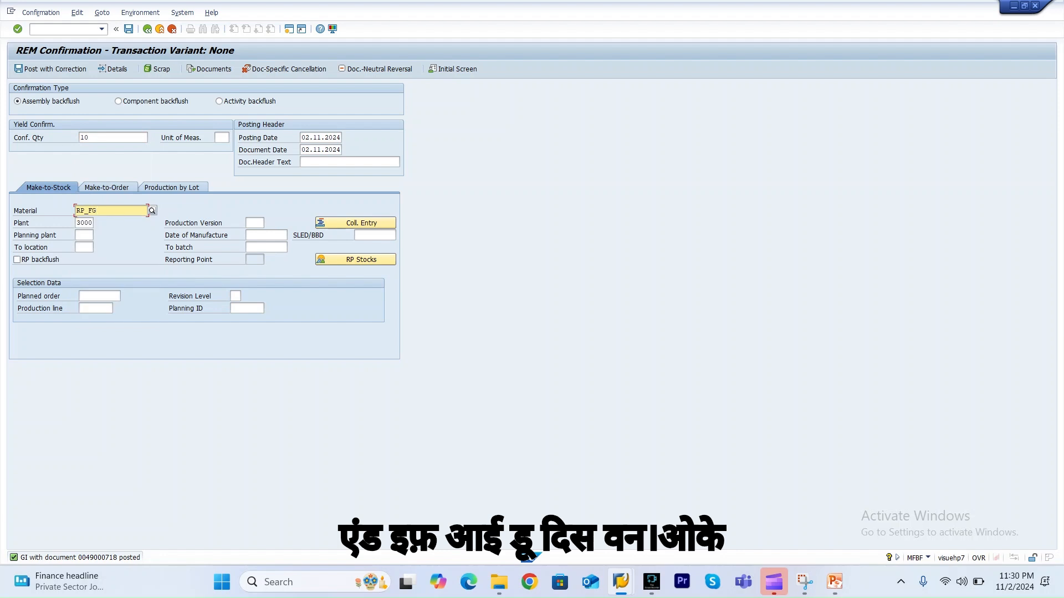
key("Return")
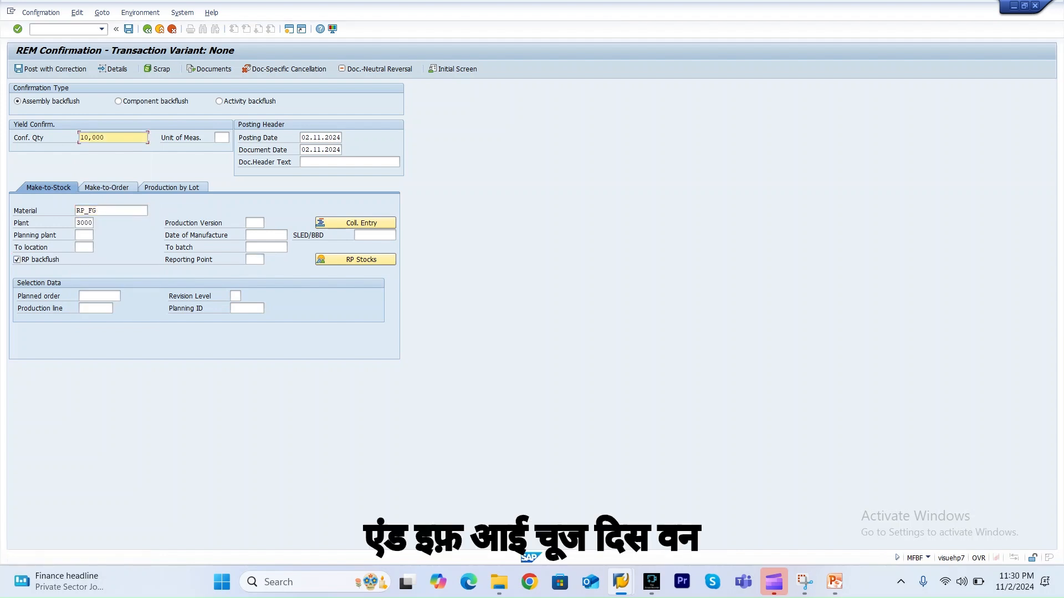
key("Return")
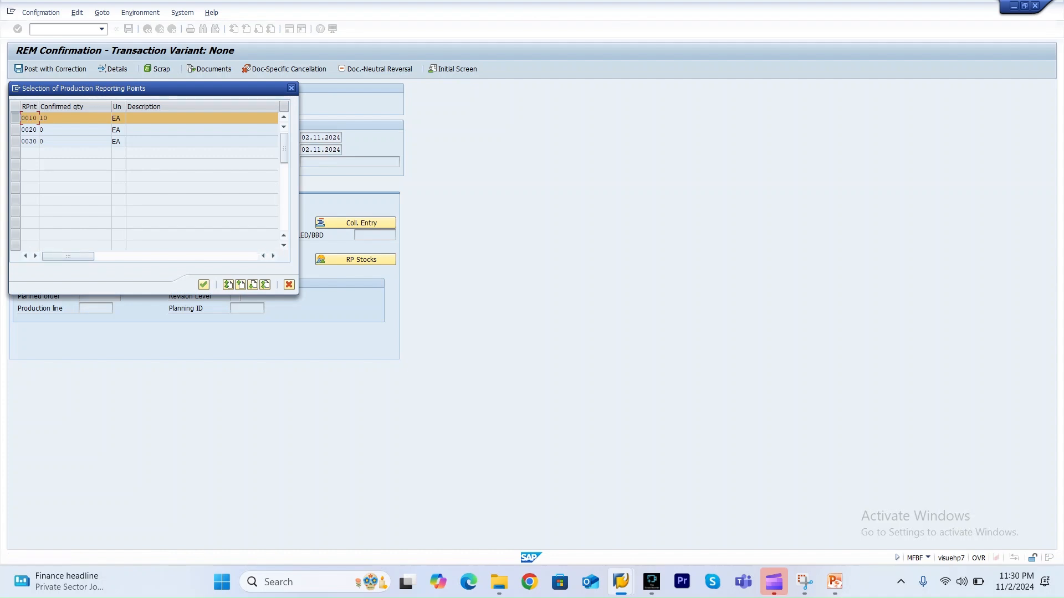
double_click(29, 130)
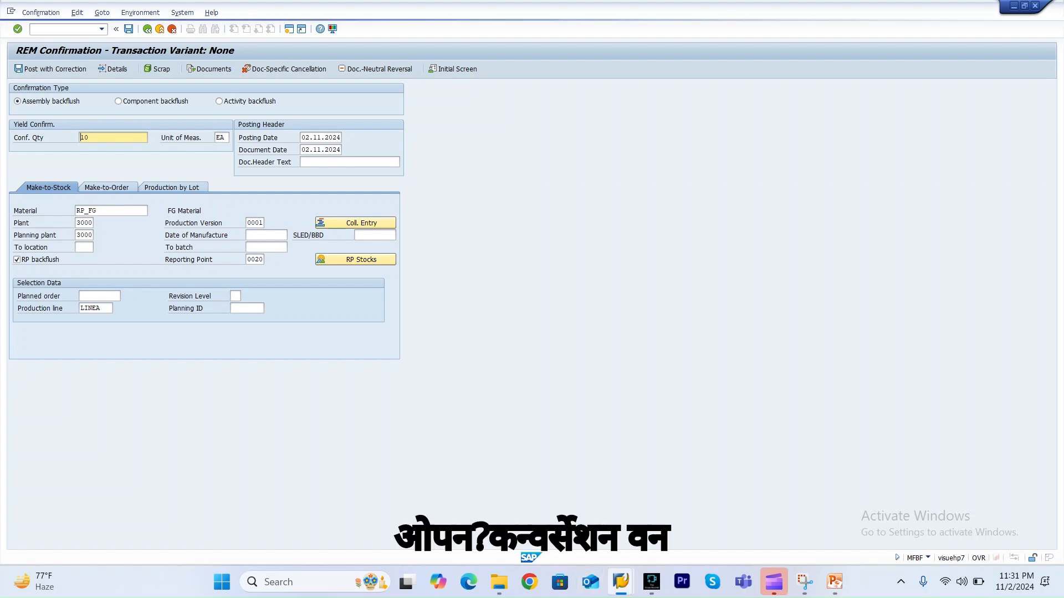
Create a new session and start a logon to the Dedicated connection from SAP Logon.
mouse_move(621, 581)
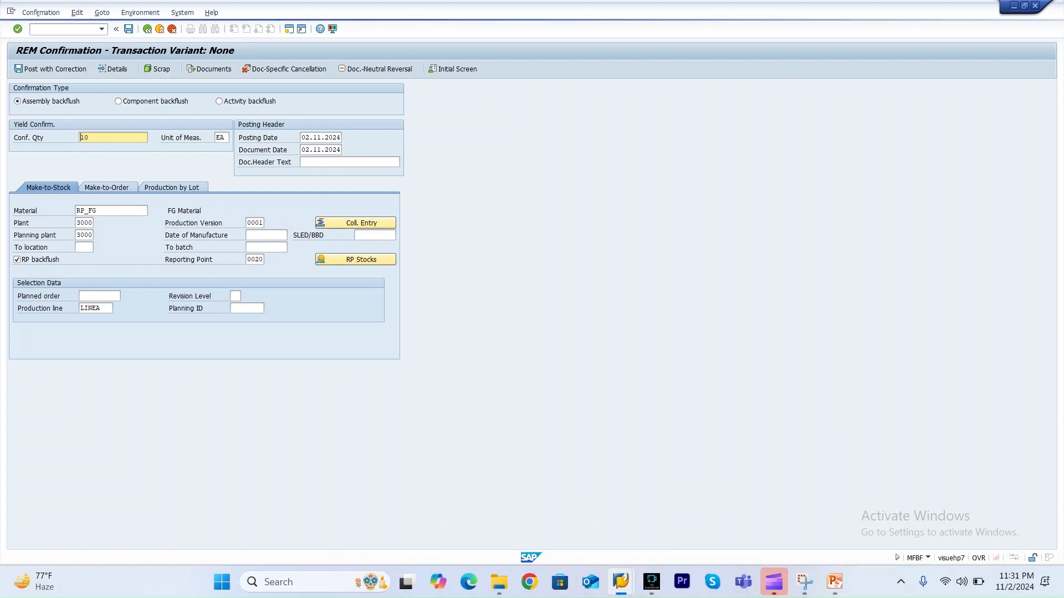
key("alt+space")
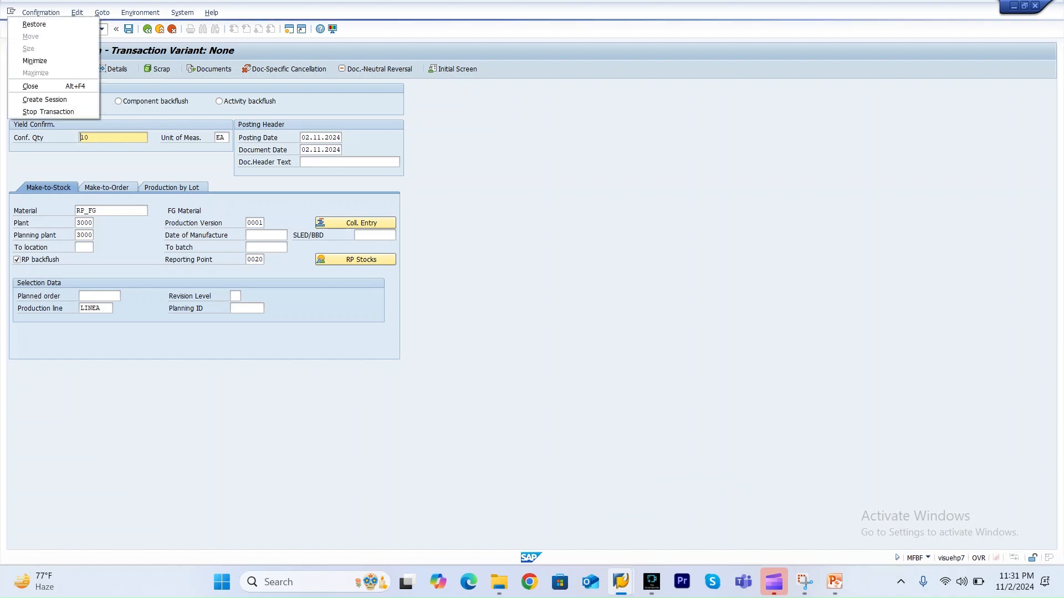
left_click(45, 100)
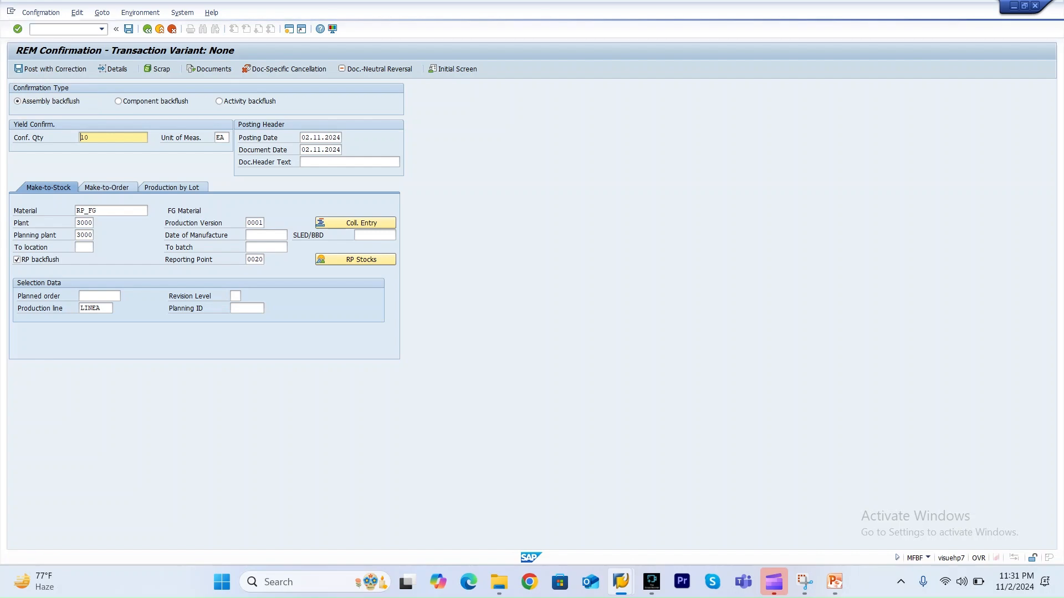
mouse_move(621, 582)
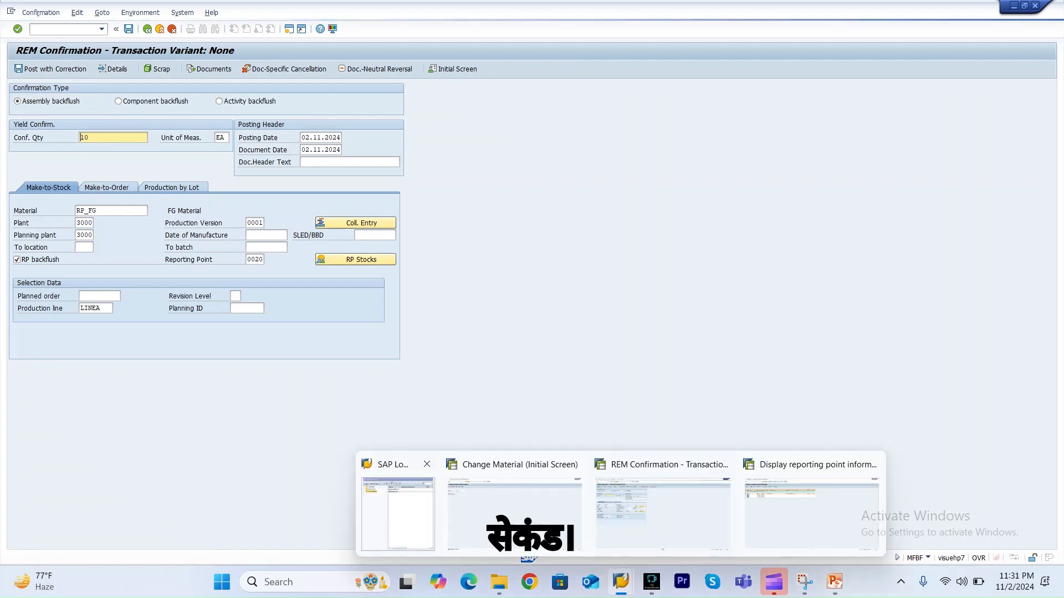
left_click(398, 514)
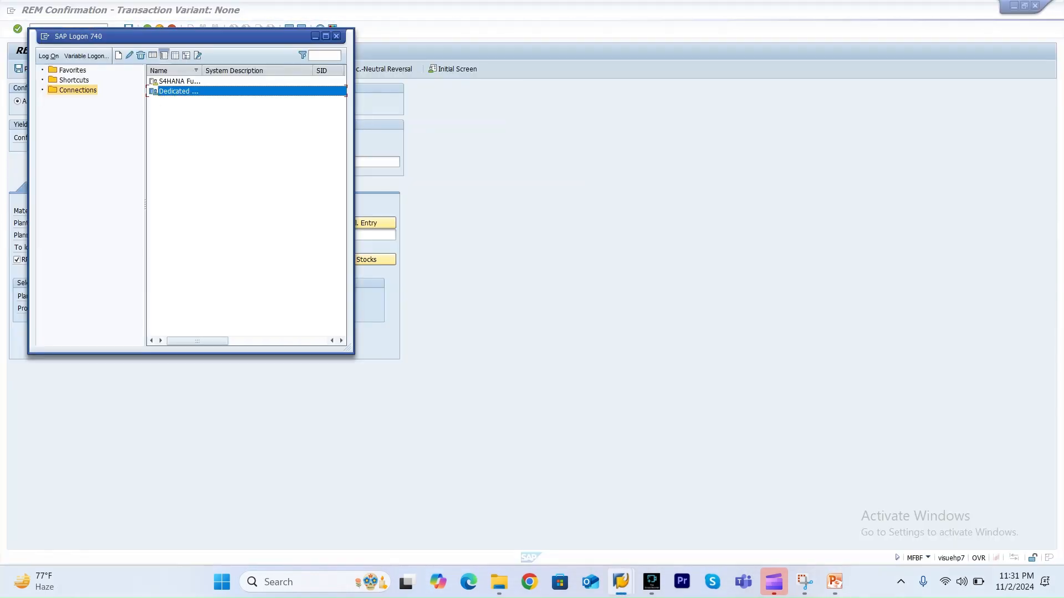
key("Return")
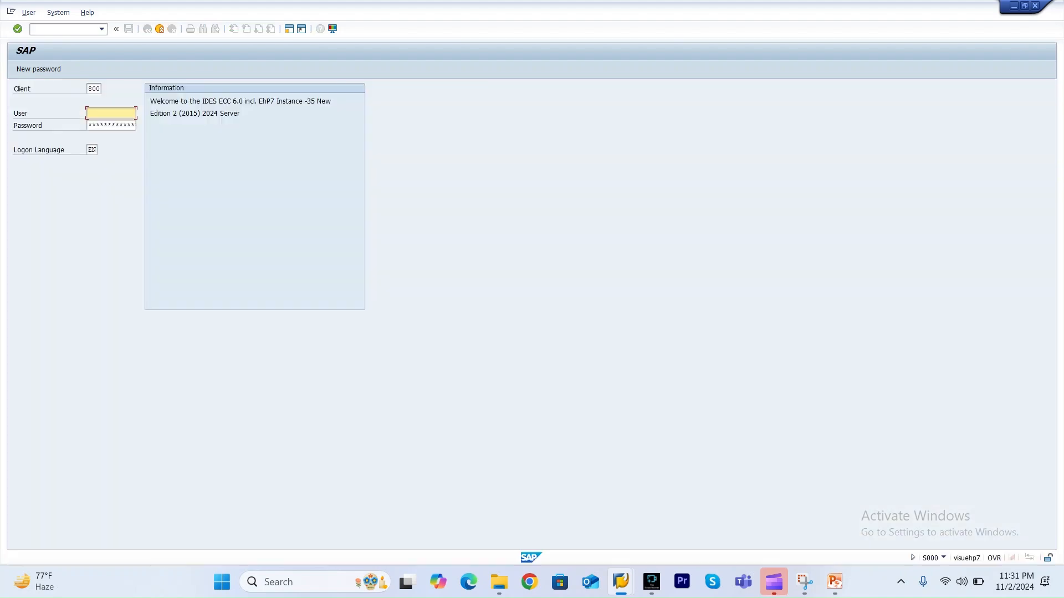
Log on to client 800 of the Dedicated connection with the saved user and password.
key("Down")
key("Return")
key("Tab")
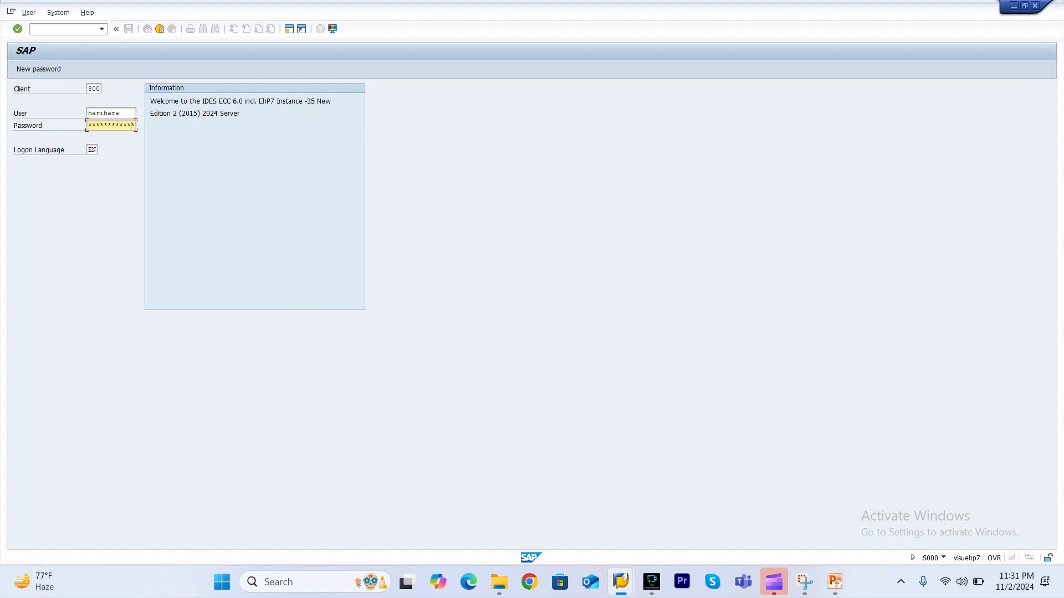
key("Return")
key("Return")
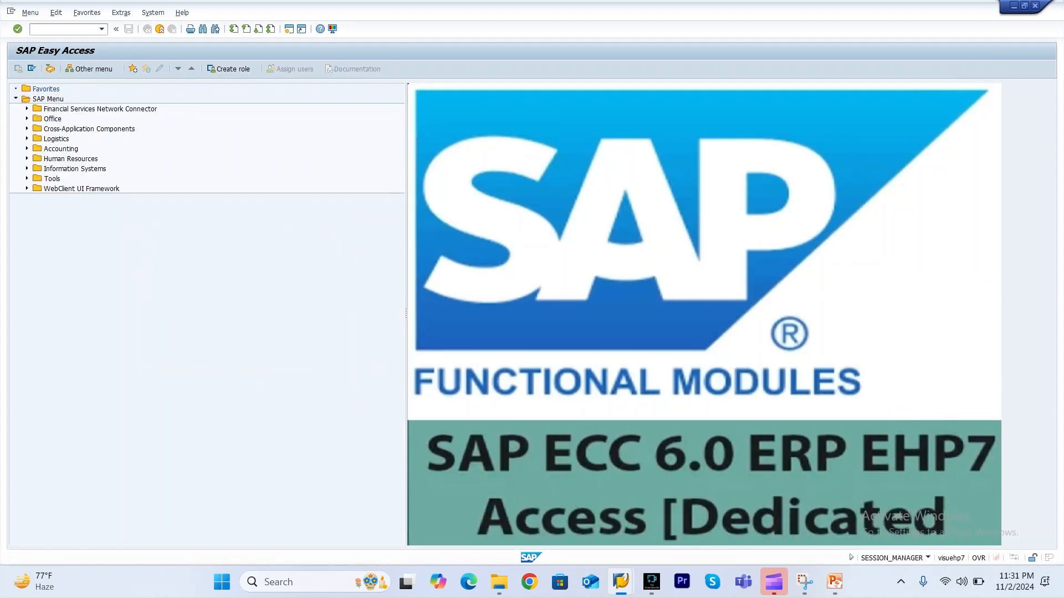
Switch to the MF26 window and refresh the reporting point information for material RP_FG.
key("alt+Tab")
key("alt+Tab")
key("alt+Tab")
key("alt+Tab")
key("alt+Tab")
key("alt+Tab")
key("alt+Tab")
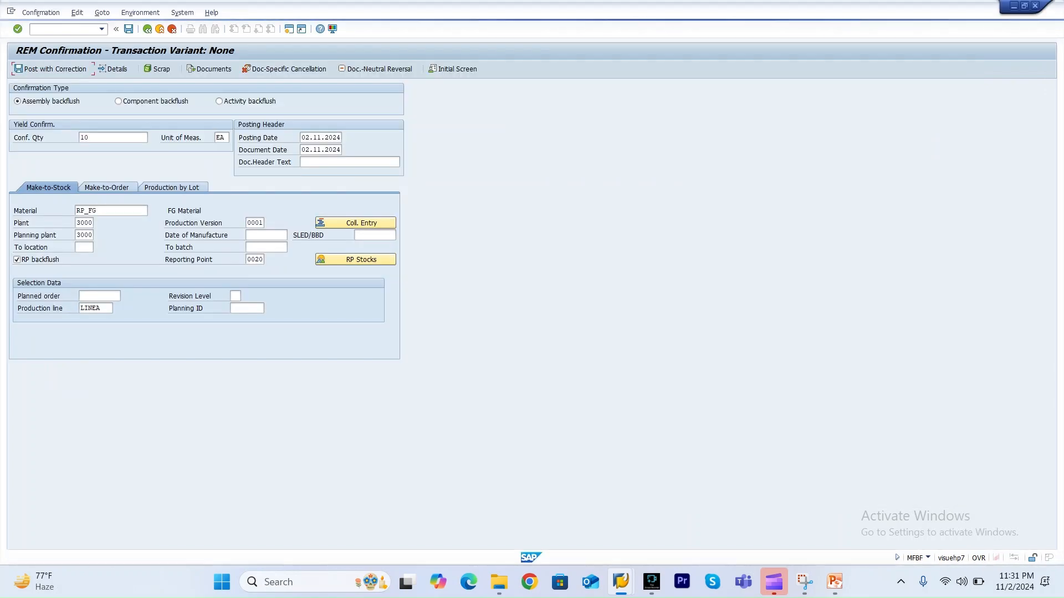
key("alt+Tab")
key("alt+Tab")
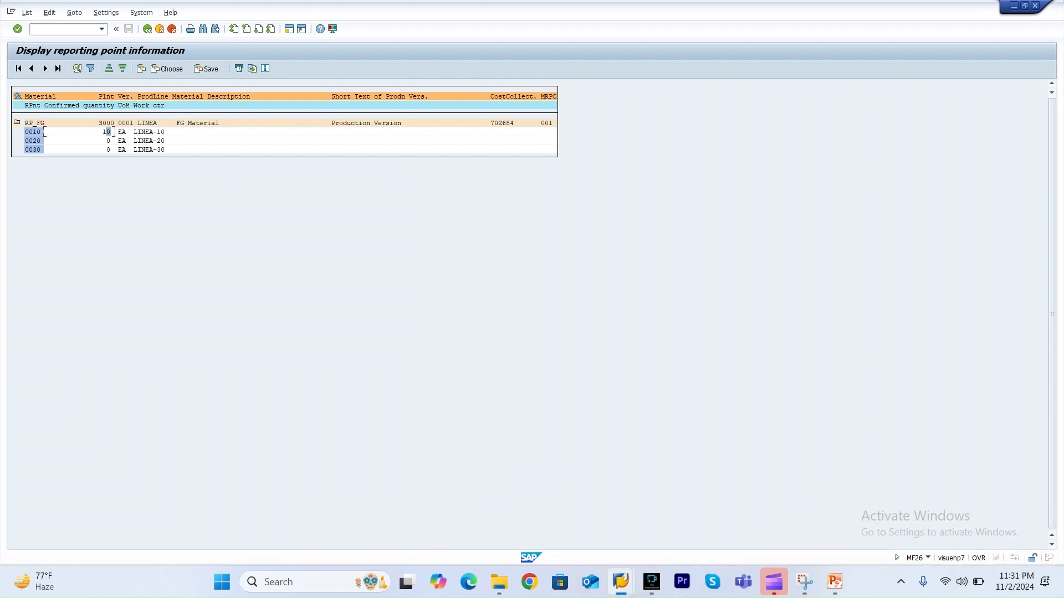
key("F3")
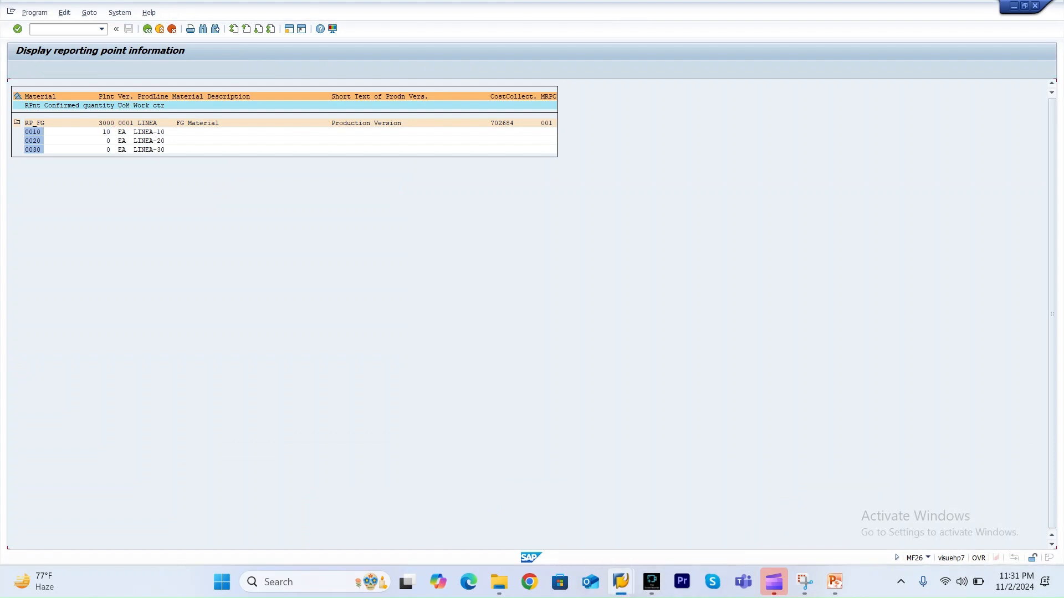
key("F8")
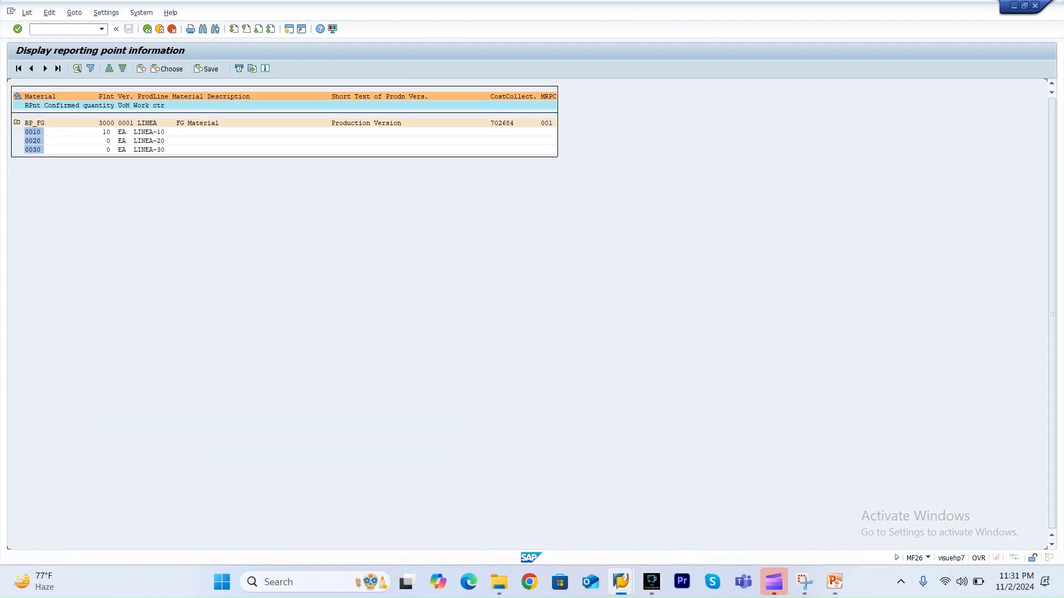
Return to the logon window and terminate this logon in the multiple-logon dialog.
key("alt+Tab")
key("alt+Tab")
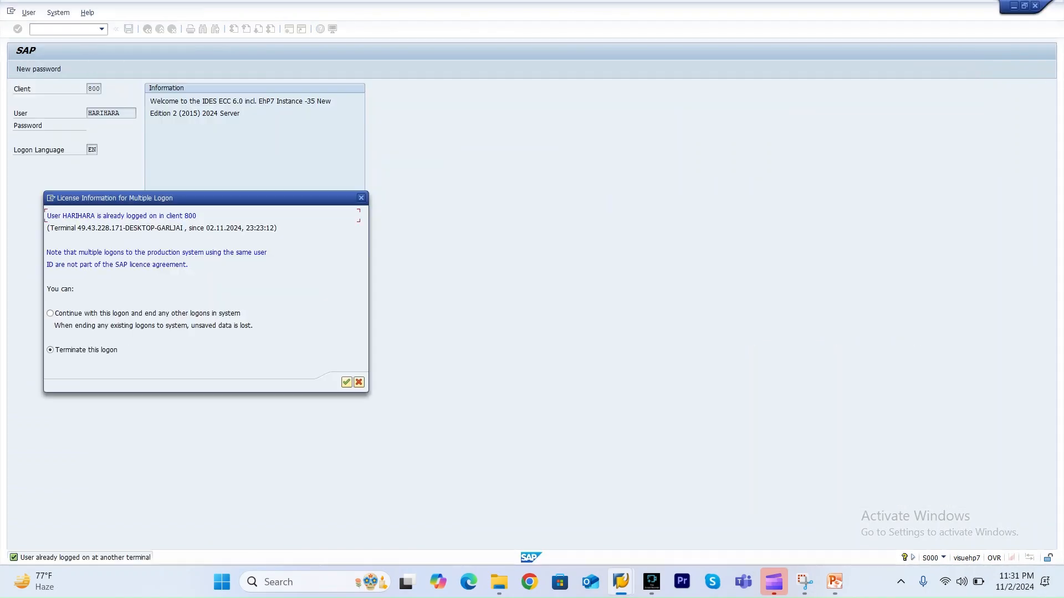
left_click(347, 383)
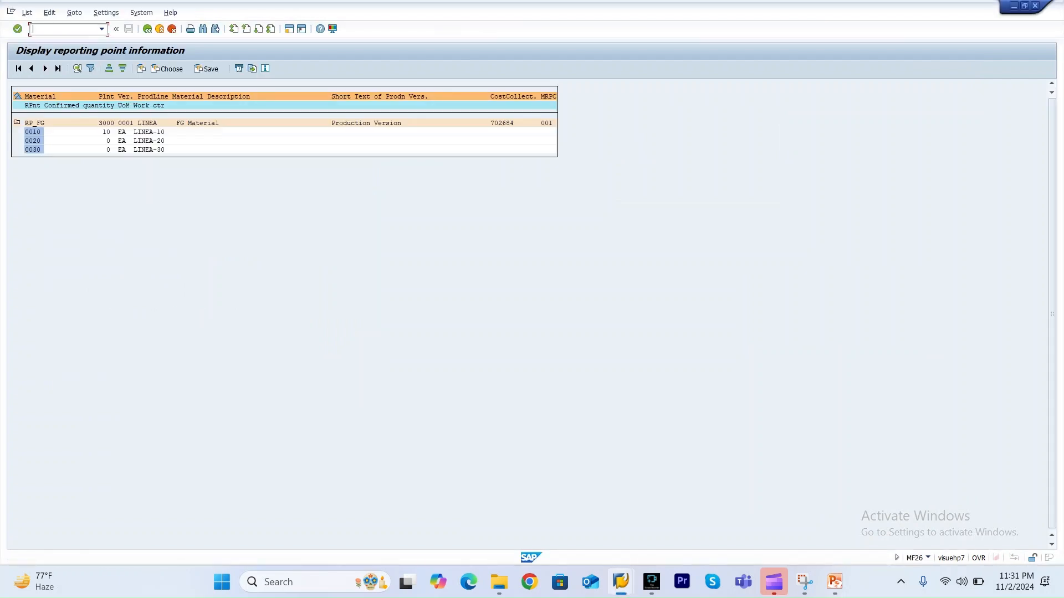
Switch through the open session windows and try to start MFBF from the SAP Easy Access session.
mouse_move(620, 582)
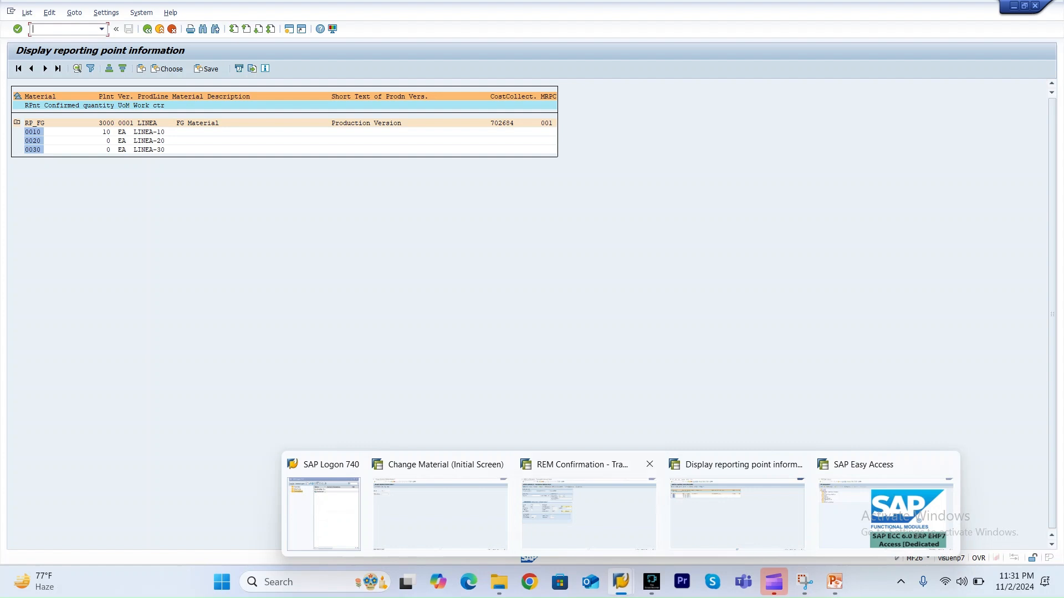
left_click(588, 512)
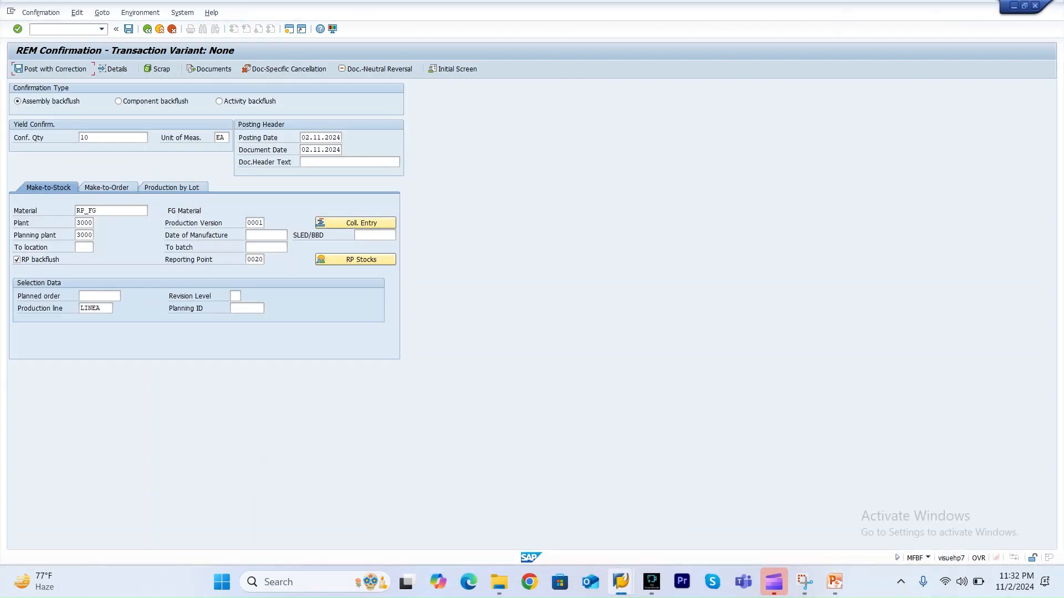
mouse_move(620, 582)
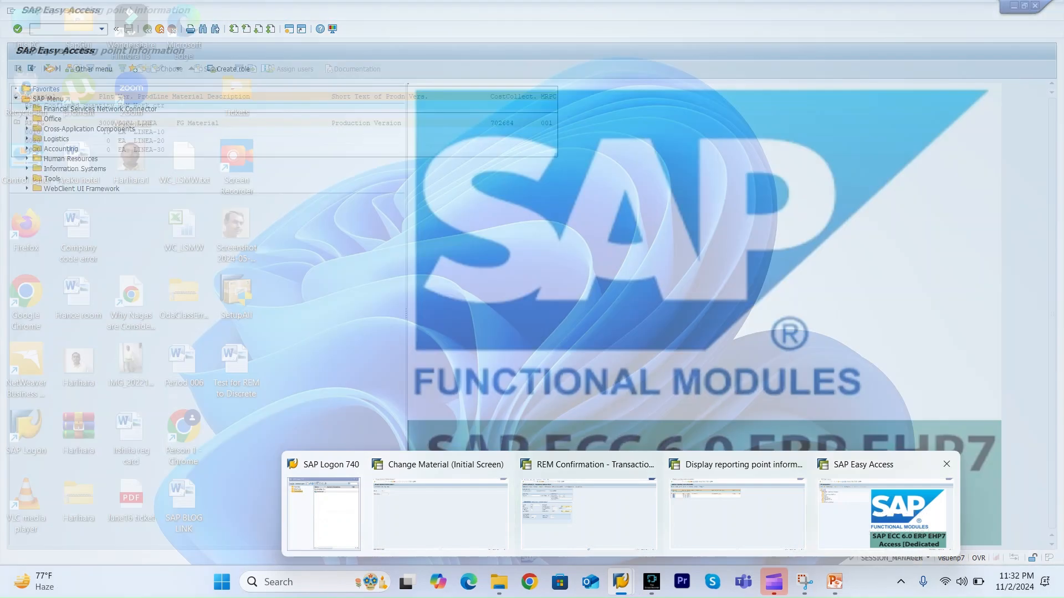
left_click(885, 513)
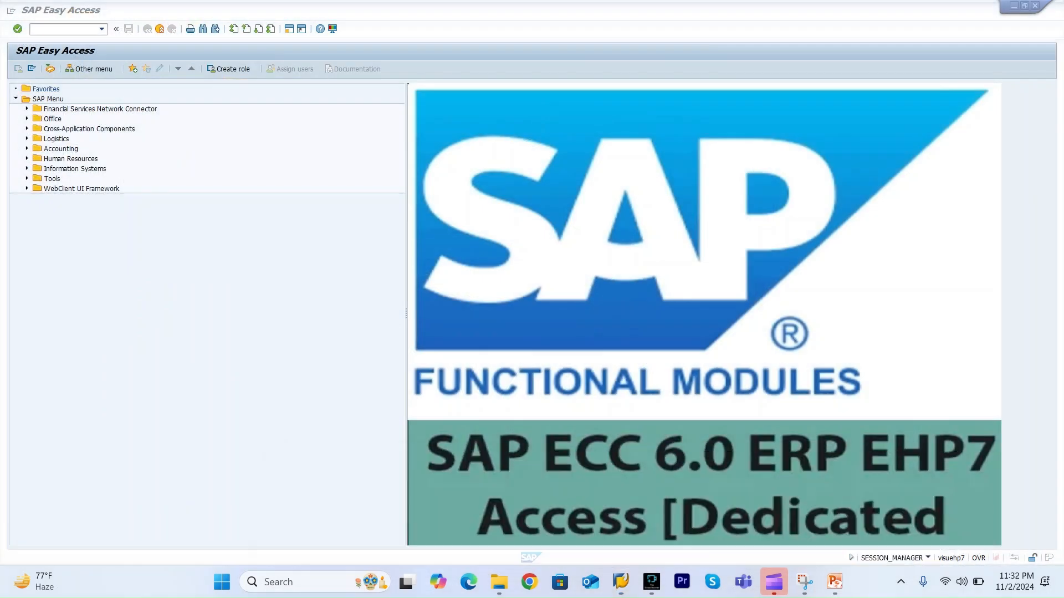
type("MFBF")
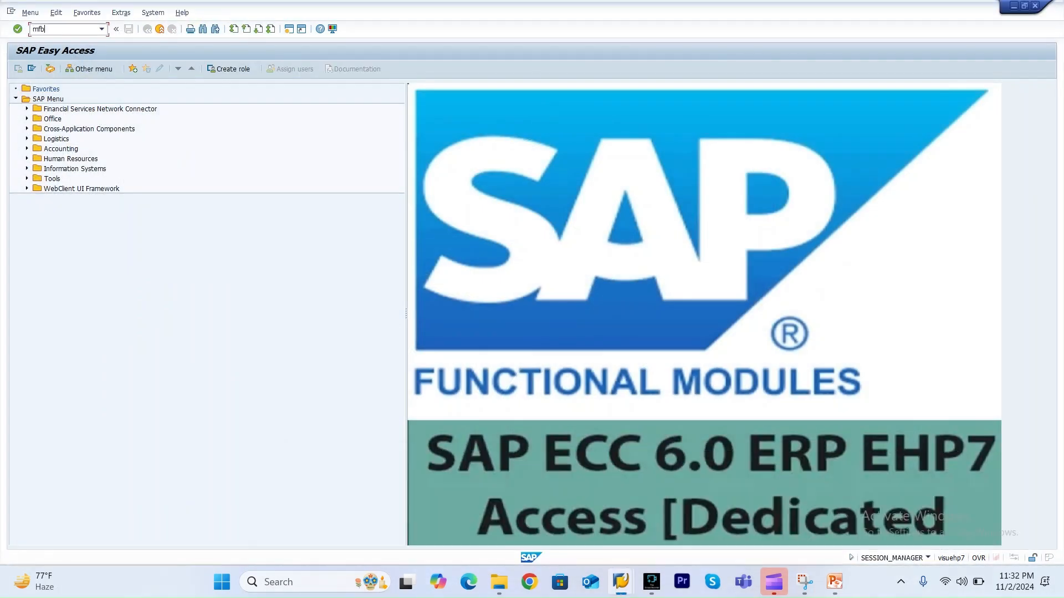
key("Return")
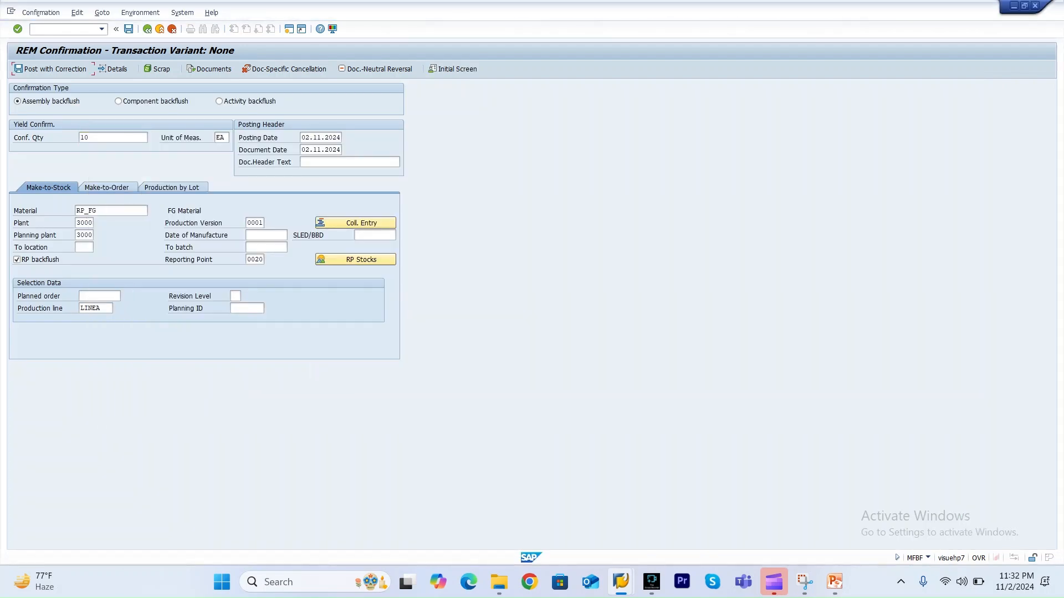
Log on to the Dedicated connection again from SAP Logon and dismiss the system message.
mouse_move(621, 581)
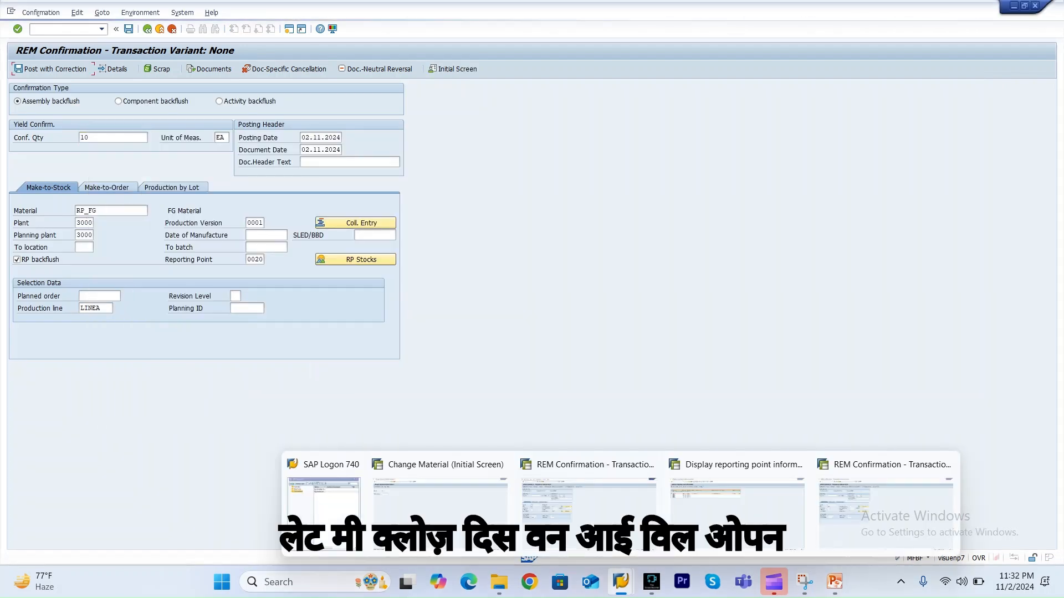
left_click(323, 507)
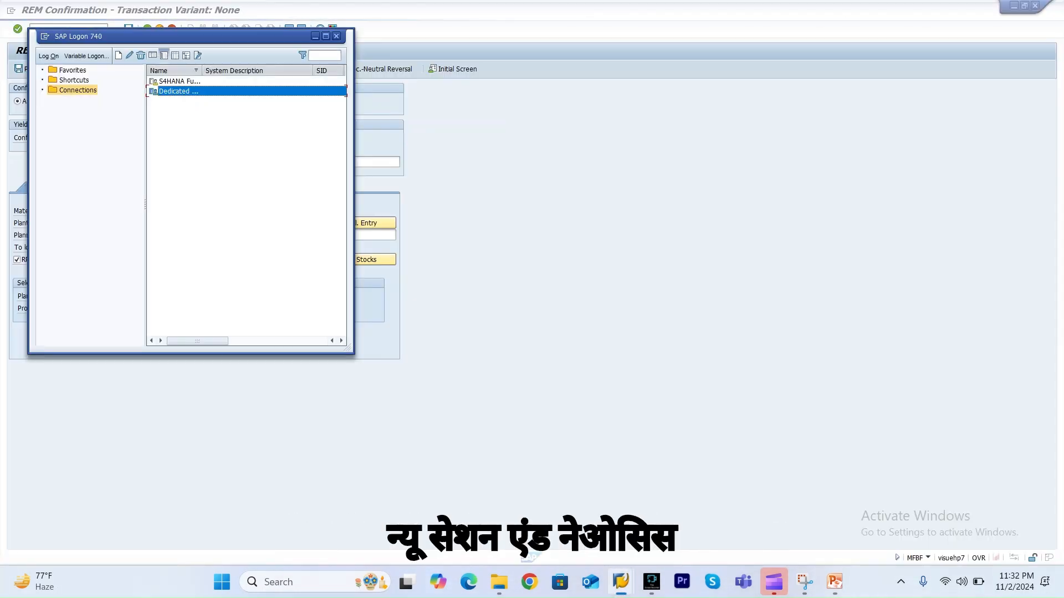
key("Return")
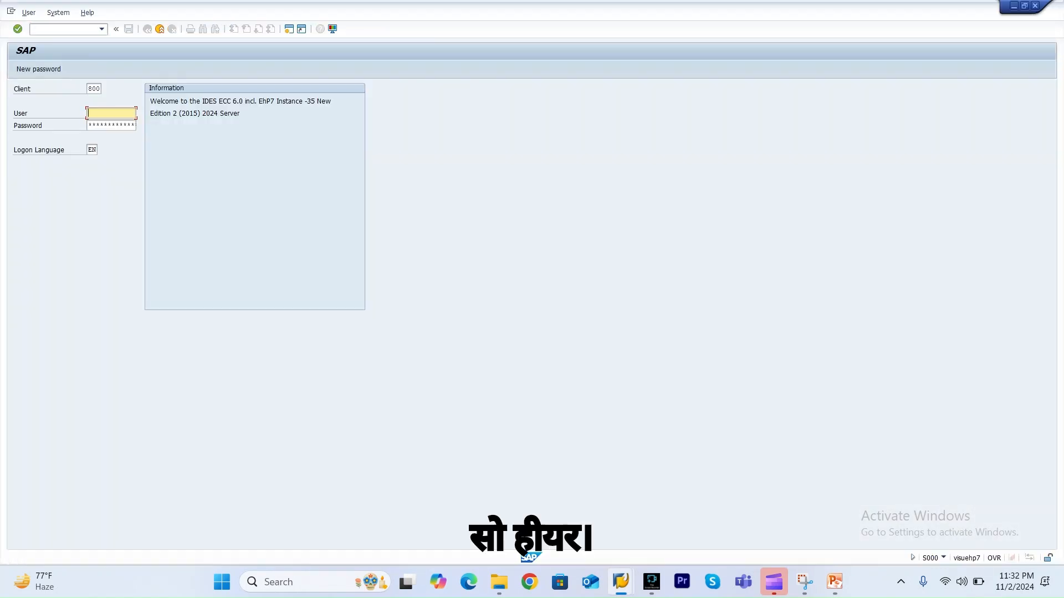
key("Down")
key("Down")
key("Tab")
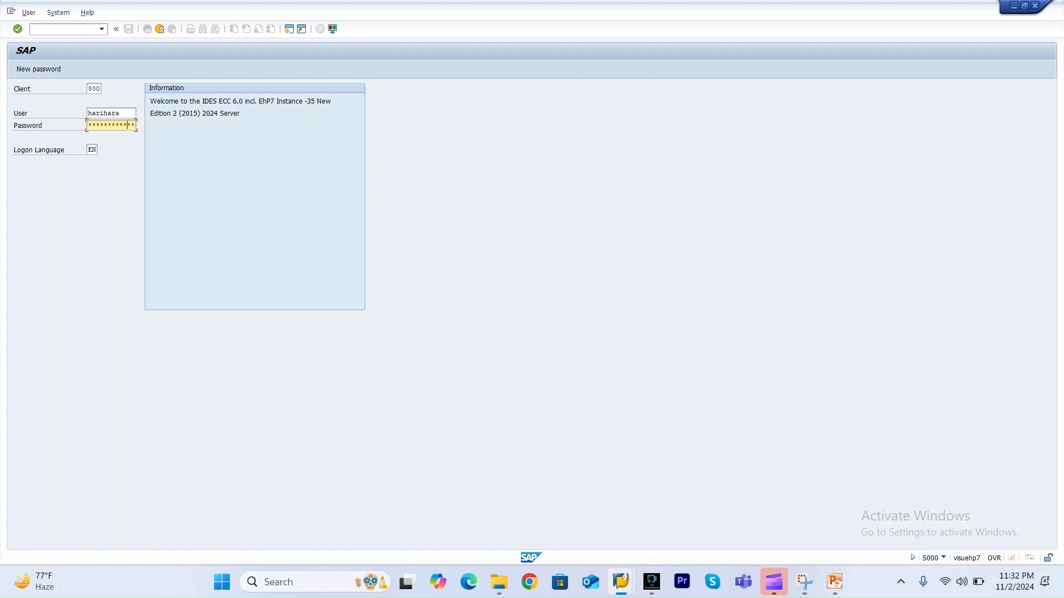
key("Return")
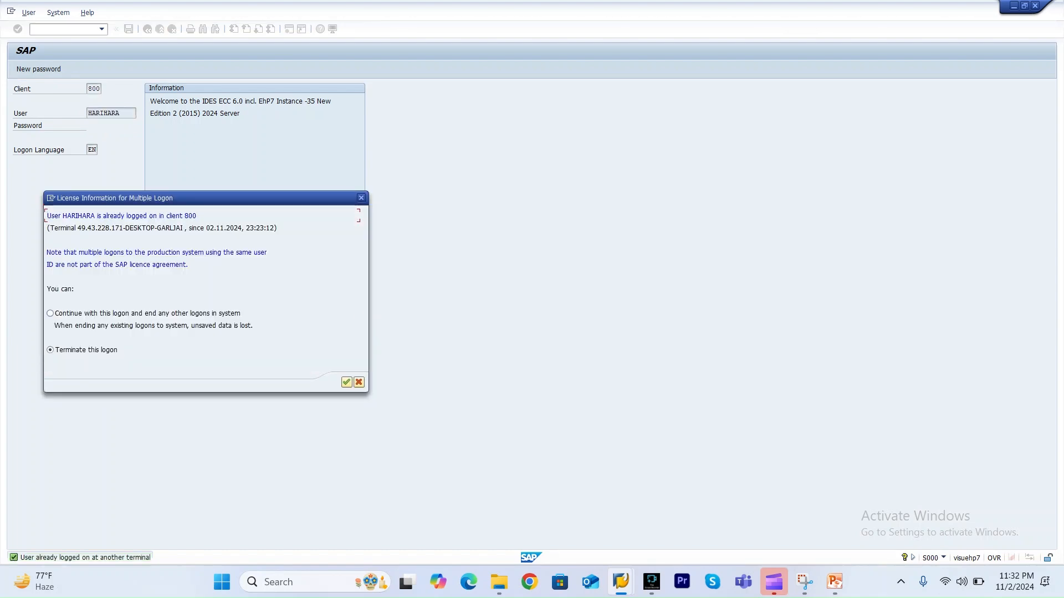
key("Return")
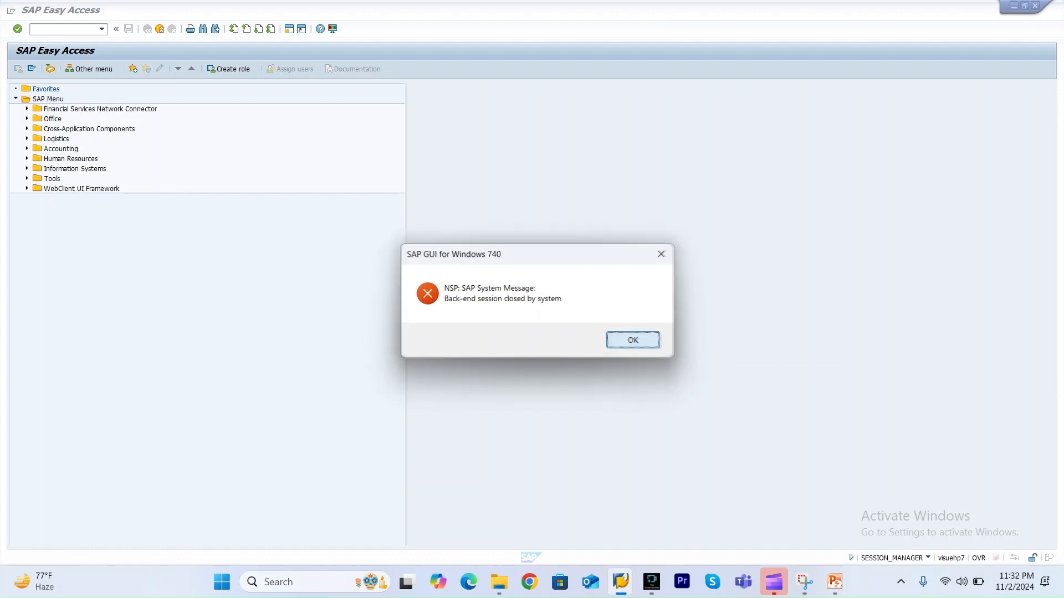
left_click(634, 340)
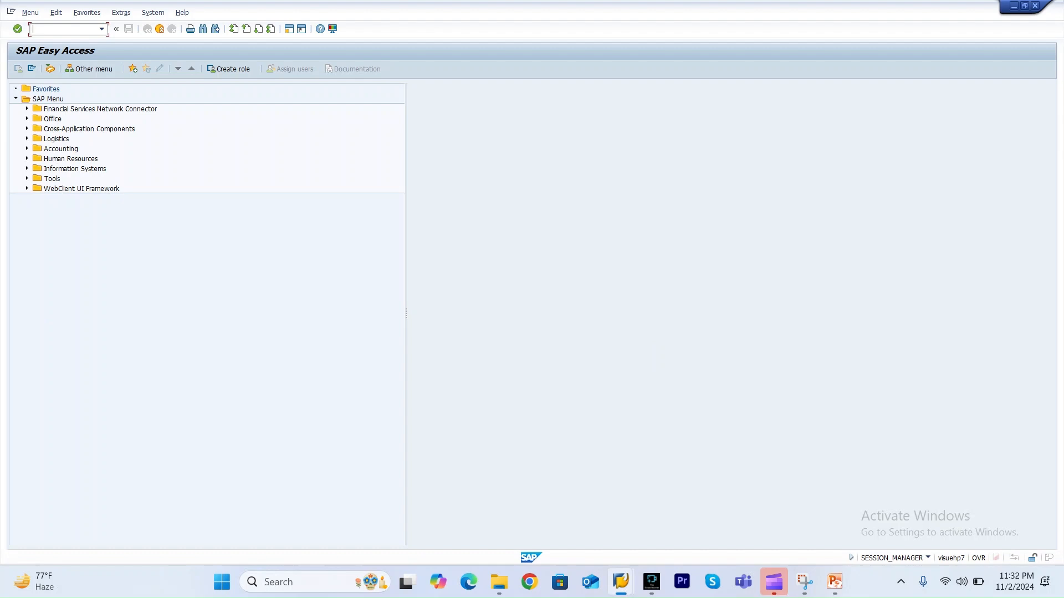
Start transaction MFBF and enter a confirmation quantity of 10.
type("MFBF")
key("Return")
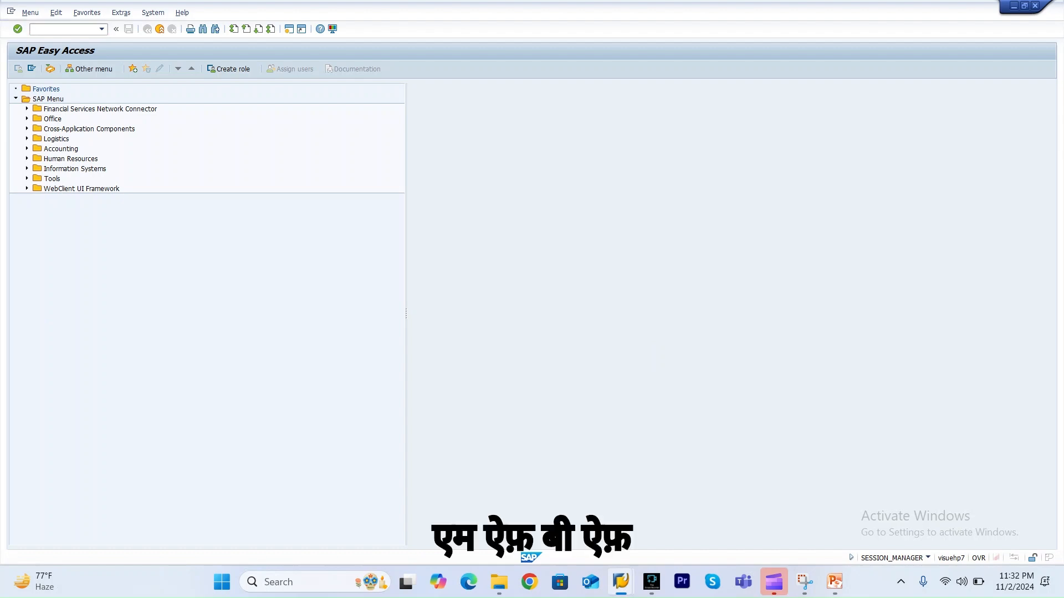
left_click(113, 137)
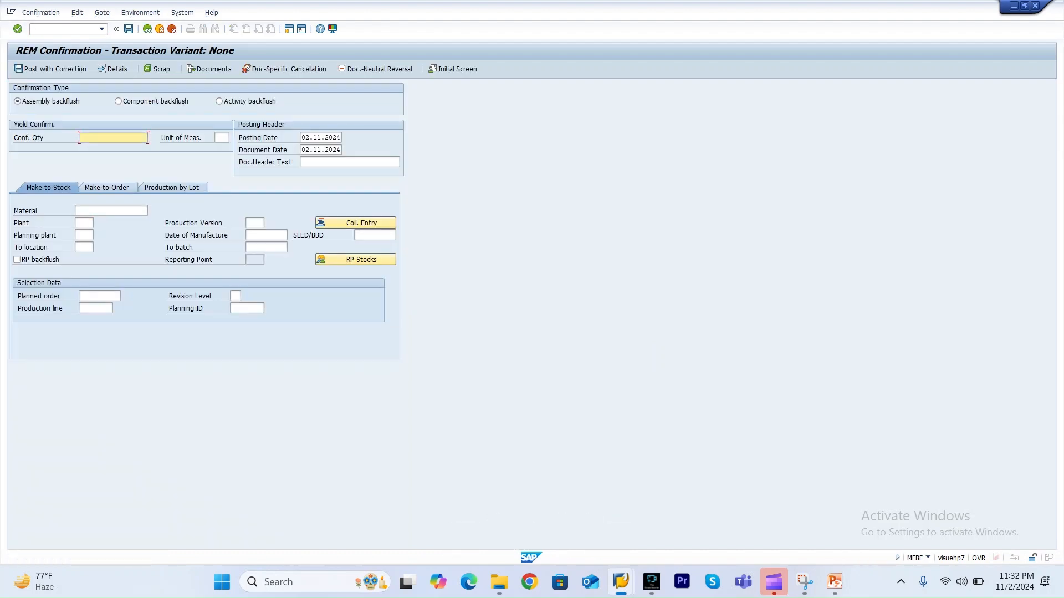
left_click(113, 138)
left_click(113, 148)
type("10")
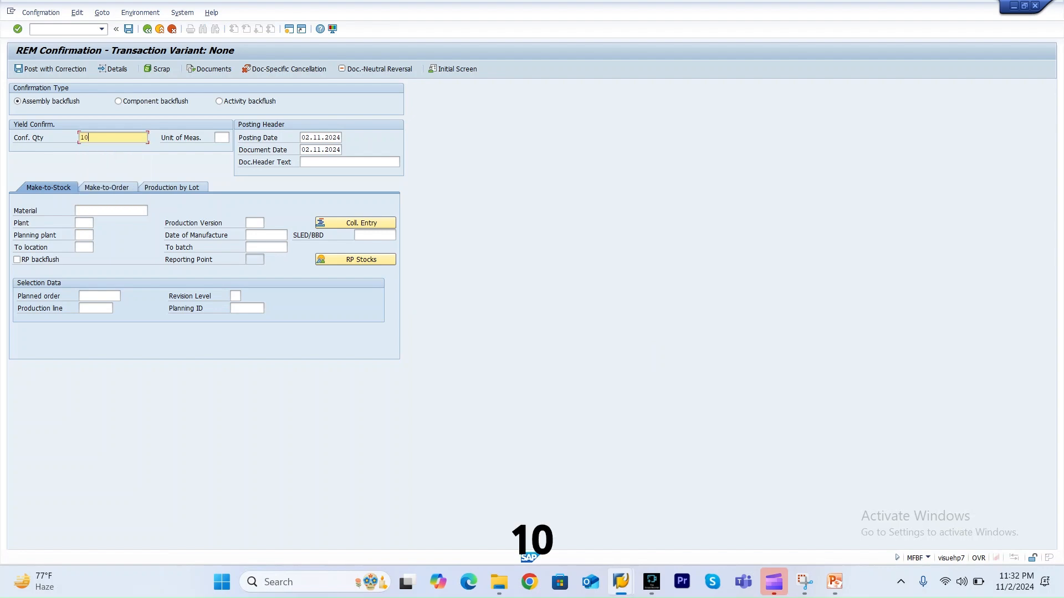
Set material RP_FG and plant 3000, and choose reporting point 0020 for the RP backflush.
left_click(110, 211)
left_click(111, 210)
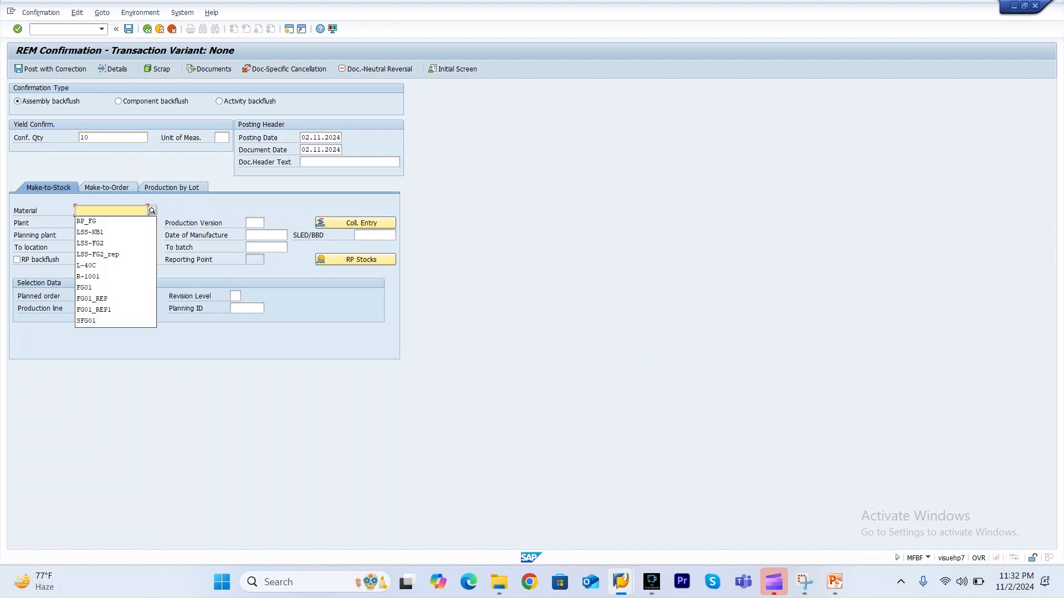
left_click(111, 222)
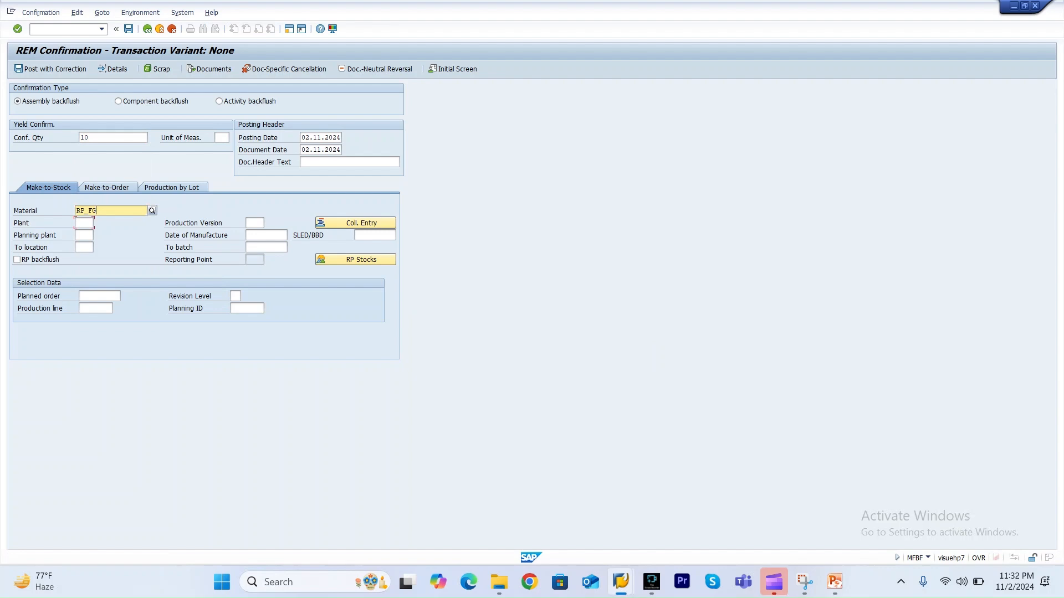
left_click(85, 223)
left_click(84, 222)
left_click(86, 235)
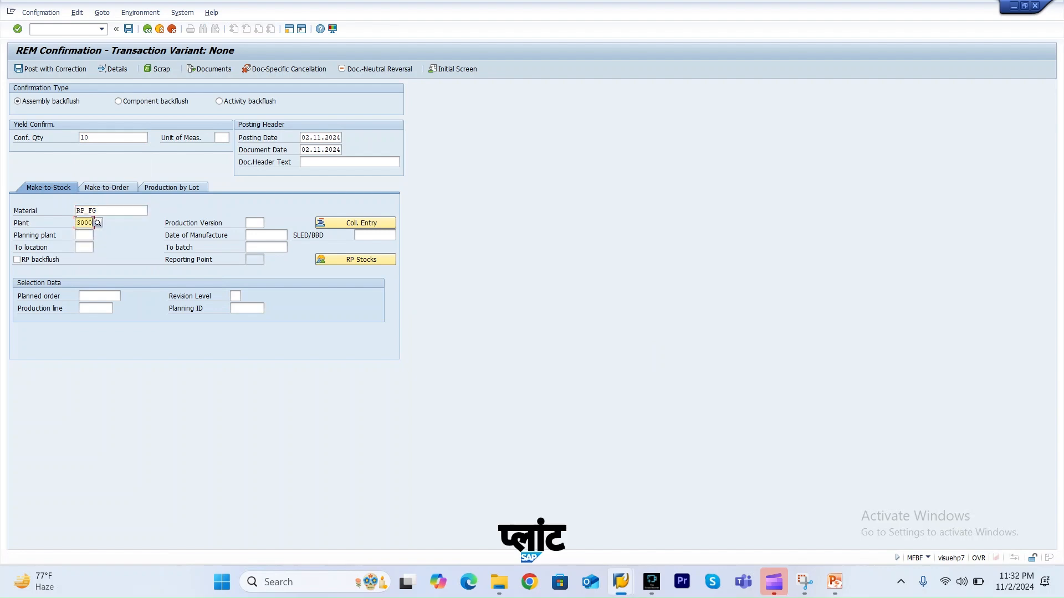
key("Return")
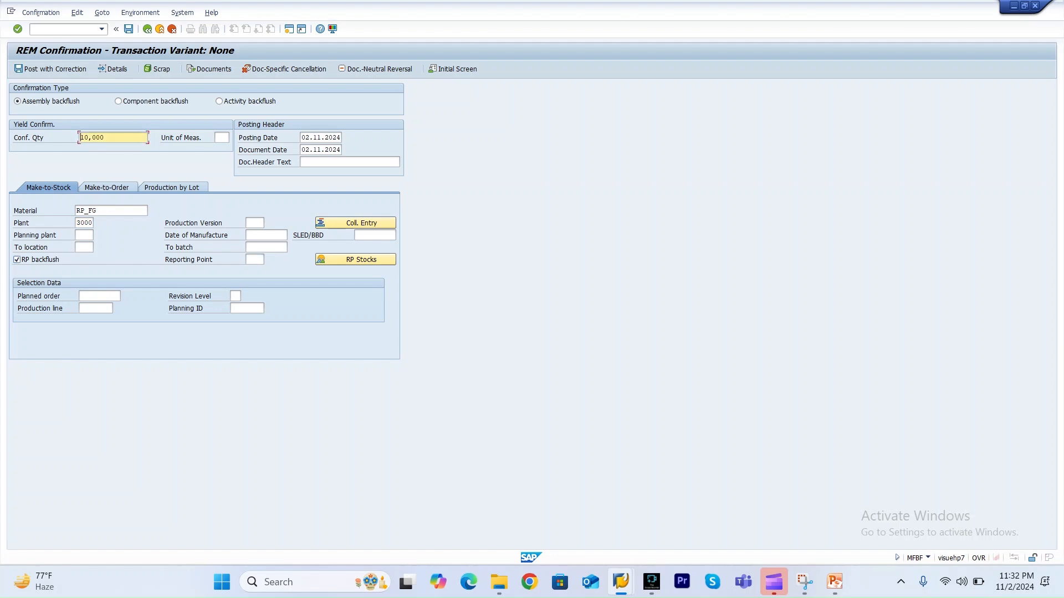
key("Return")
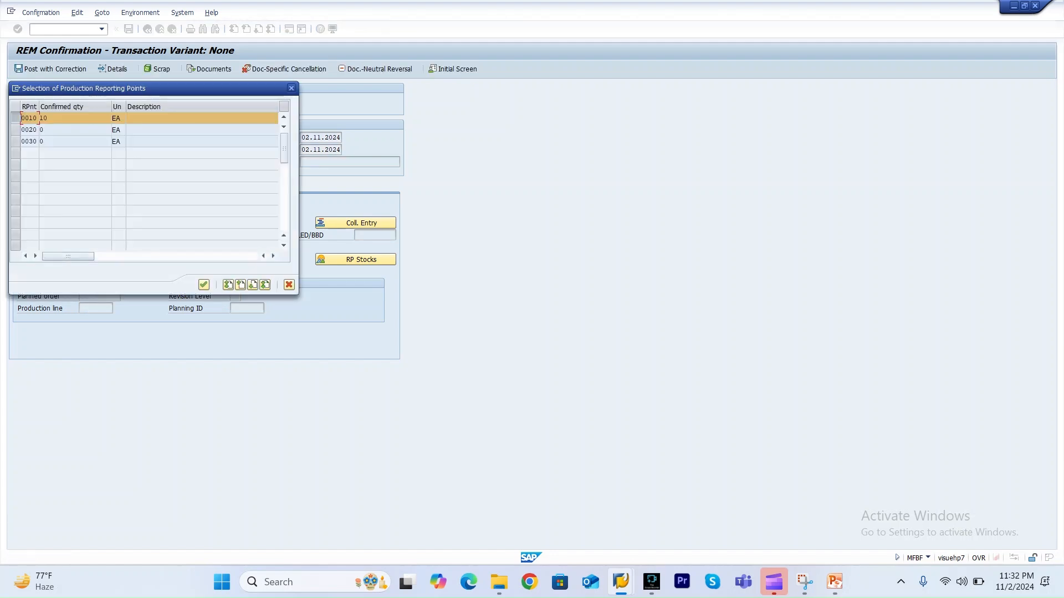
key("Return")
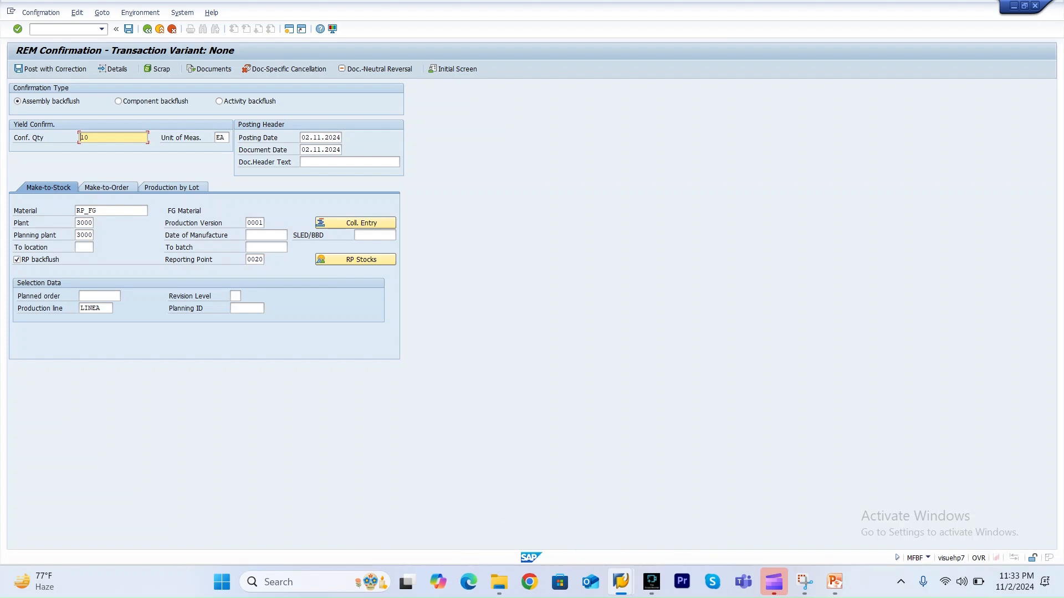
Open Post with Correction and save the reporting point backflush.
left_click(53, 69)
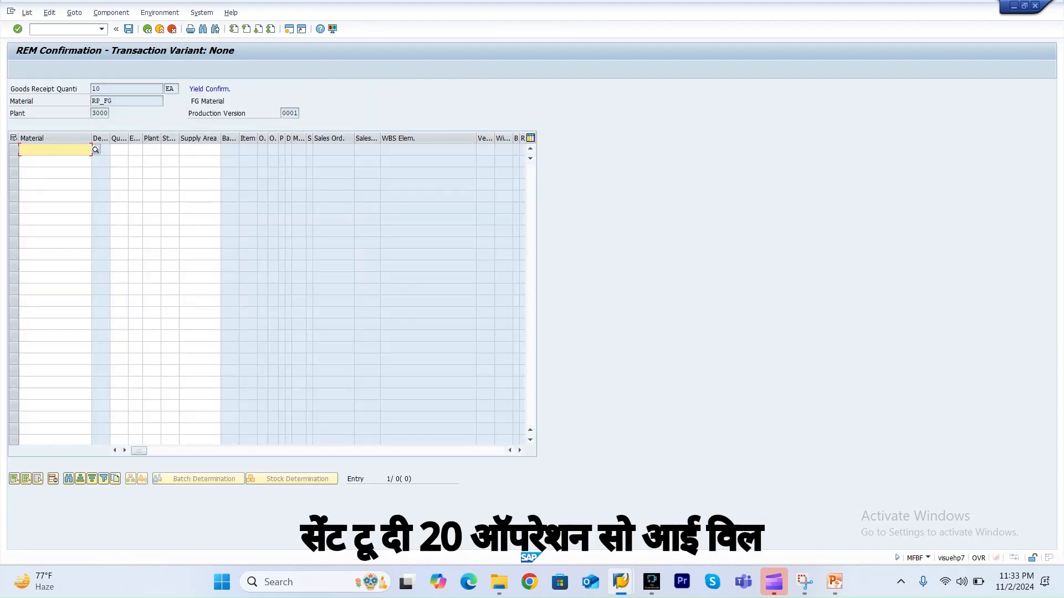
key("ctrl+s")
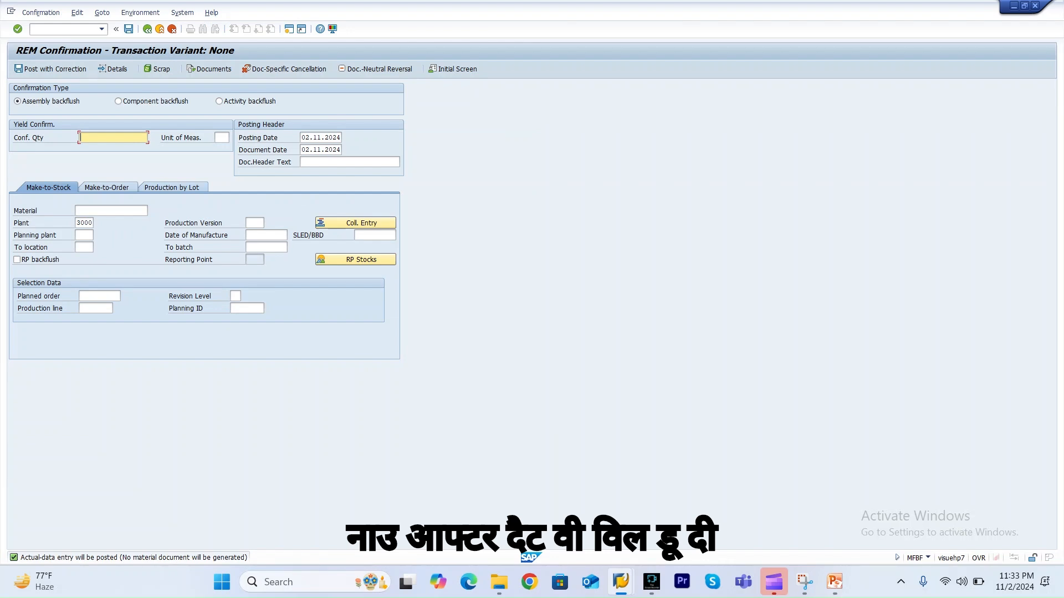
Enter a confirmation quantity of 10 for material RP_FG with RP backflush and select reporting point 0030.
key("Down")
key("Return")
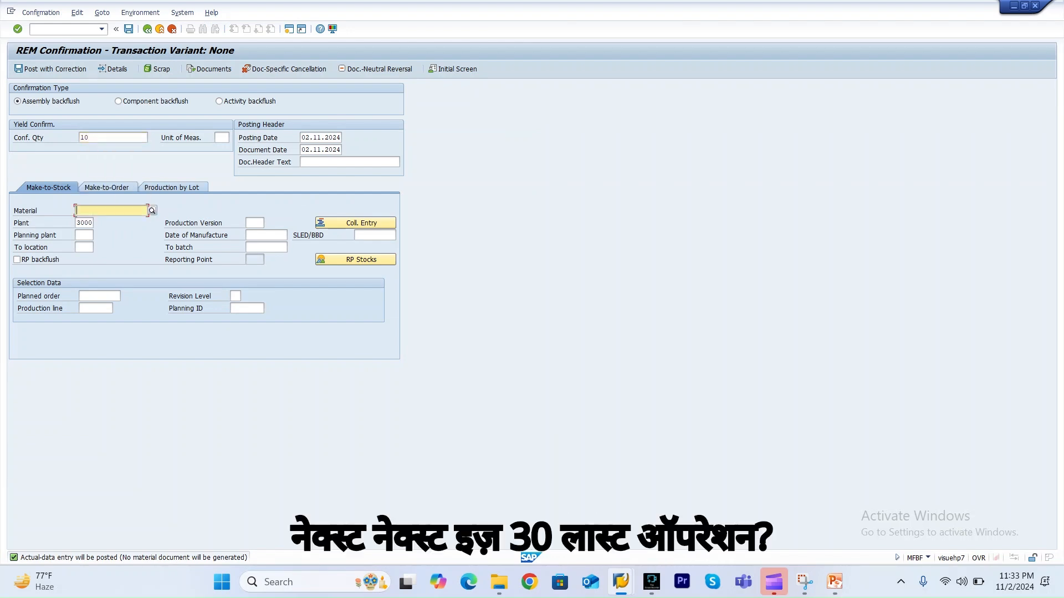
left_click(110, 211)
key("Down")
key("Return")
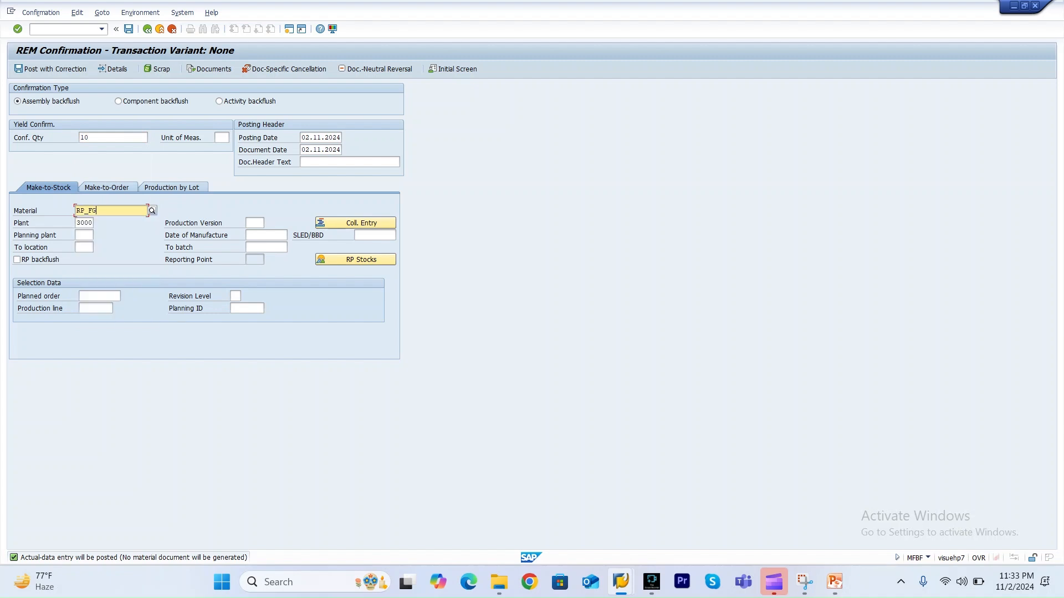
key("Return")
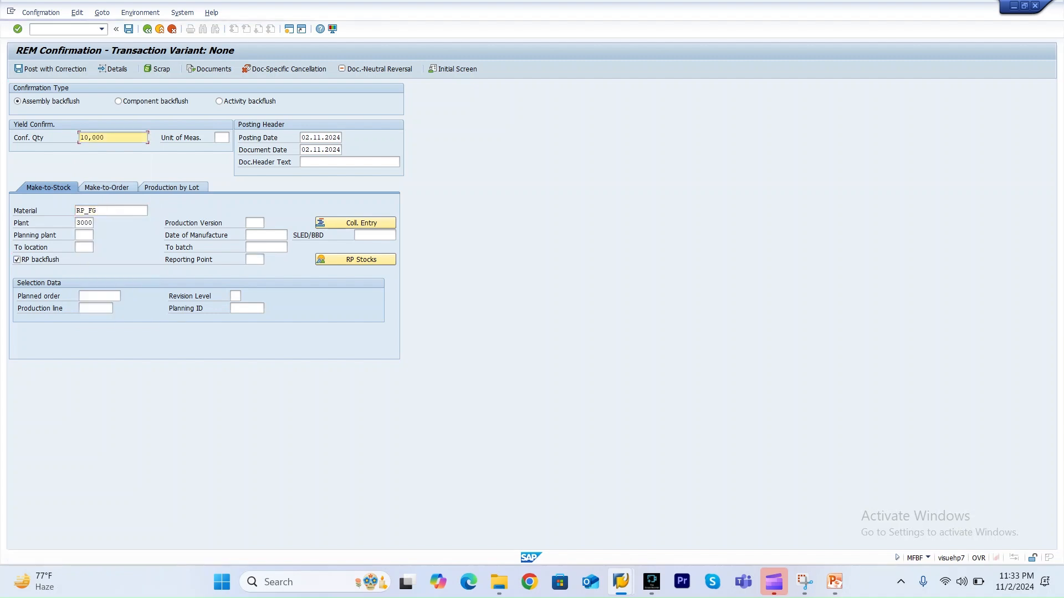
key("ctrl+s")
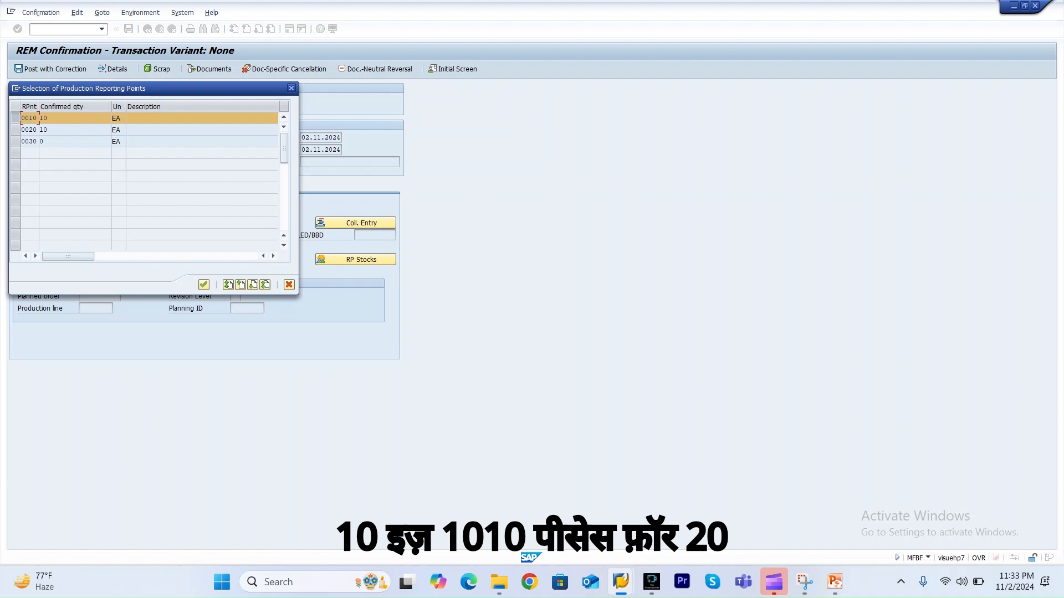
key("Return")
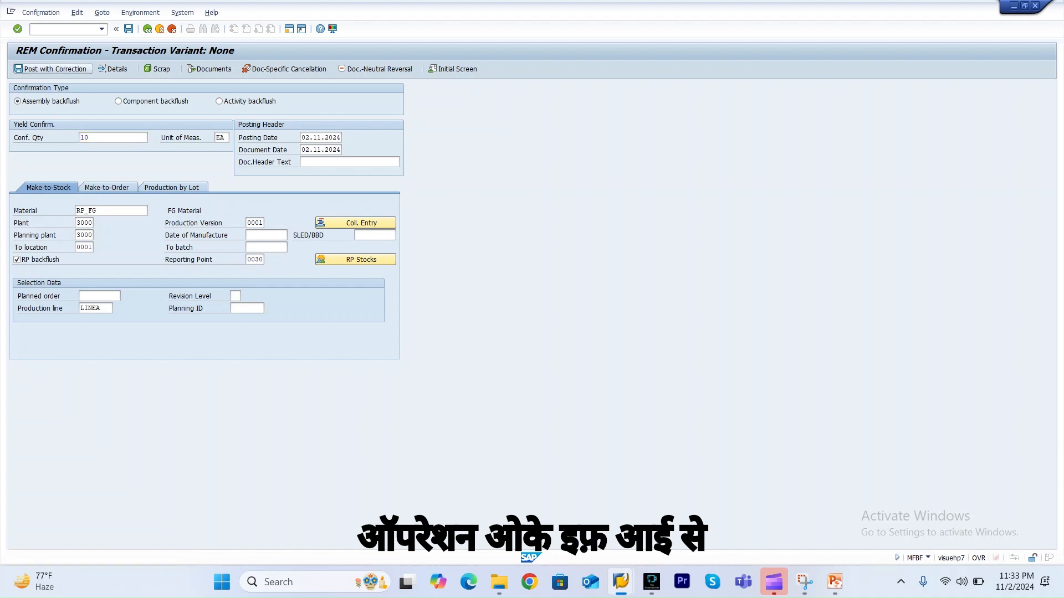
Save the final reporting point backflush through Post with Correction.
left_click(49, 68)
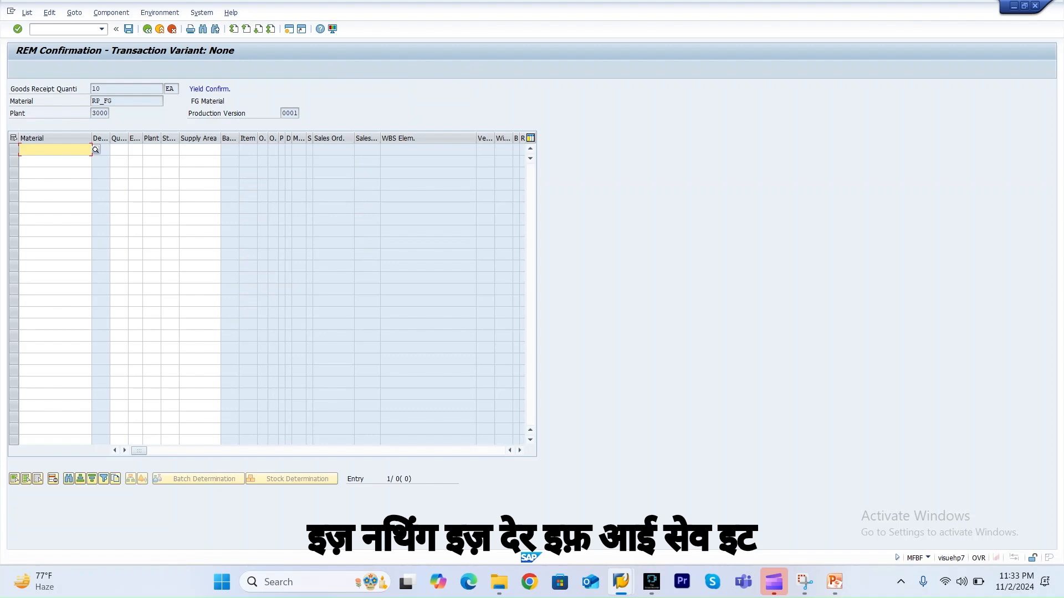
key("ctrl+s")
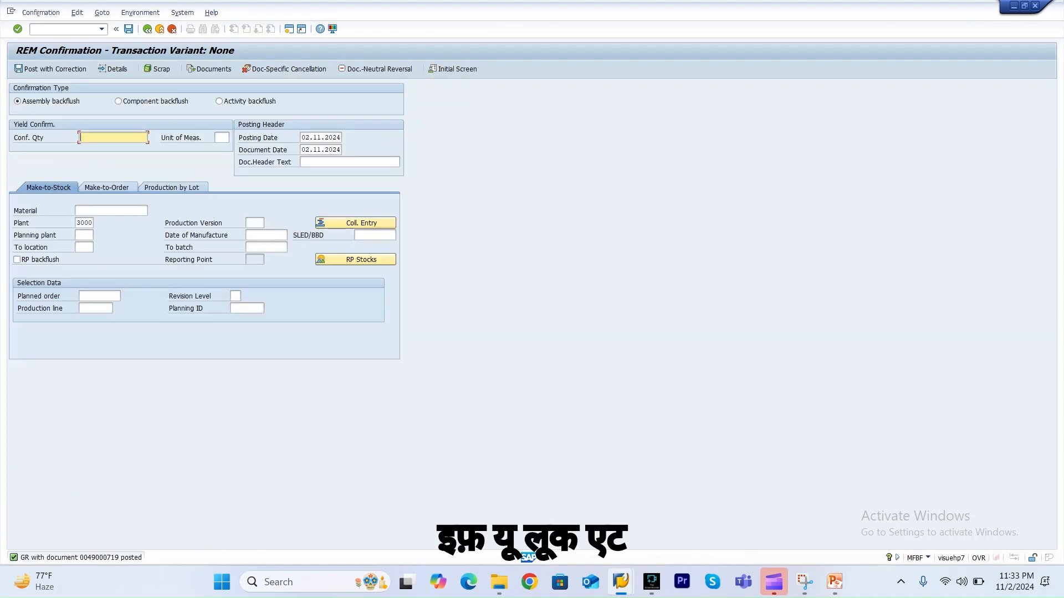
Open and close the long text of the goods receipt posting message.
key("F5")
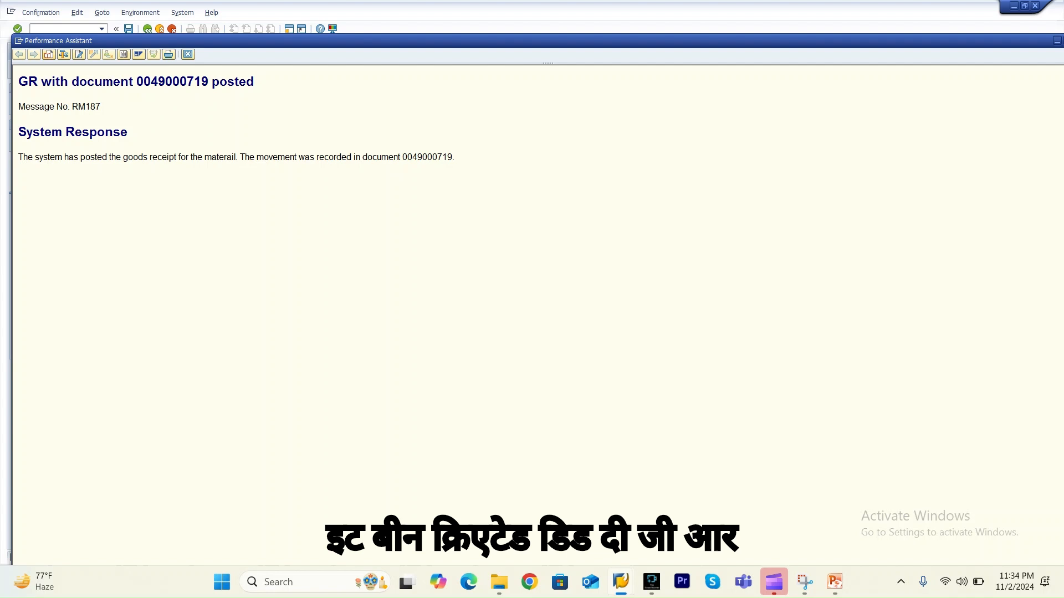
left_click(188, 54)
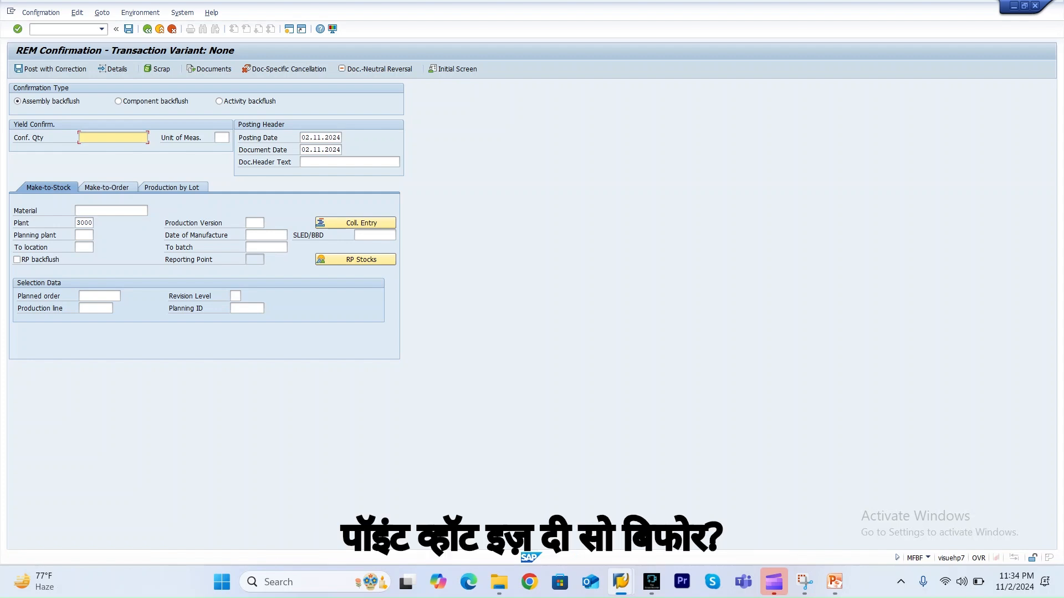
Start SPRO and navigate the IMG to Production > Repetitive Manufacturing > Control > Define Repetitive Manufacturing Profiles.
left_click(61, 29)
type("/nsp")
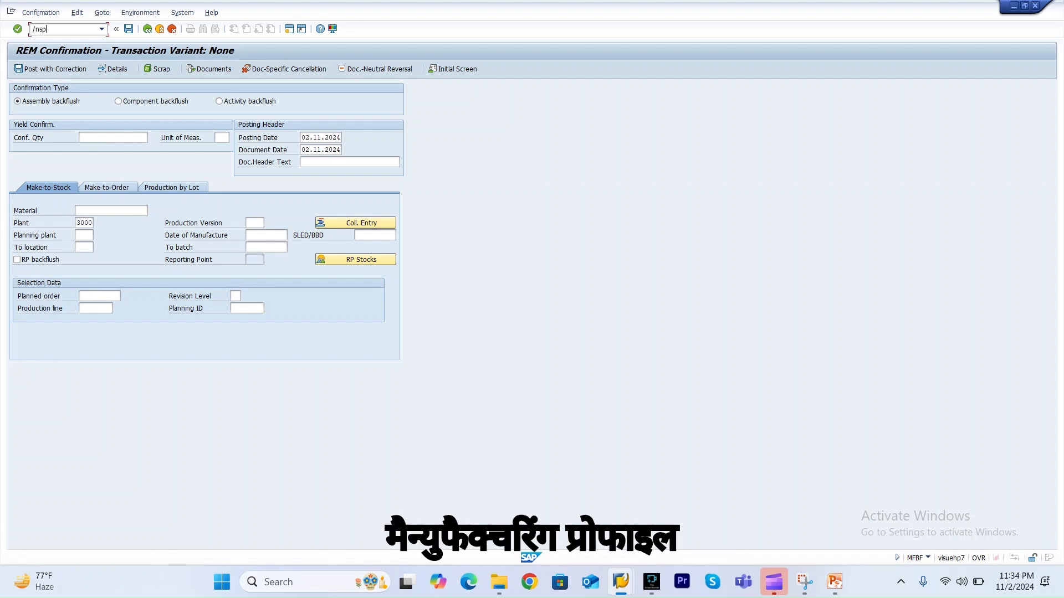
type("ro")
key("Return")
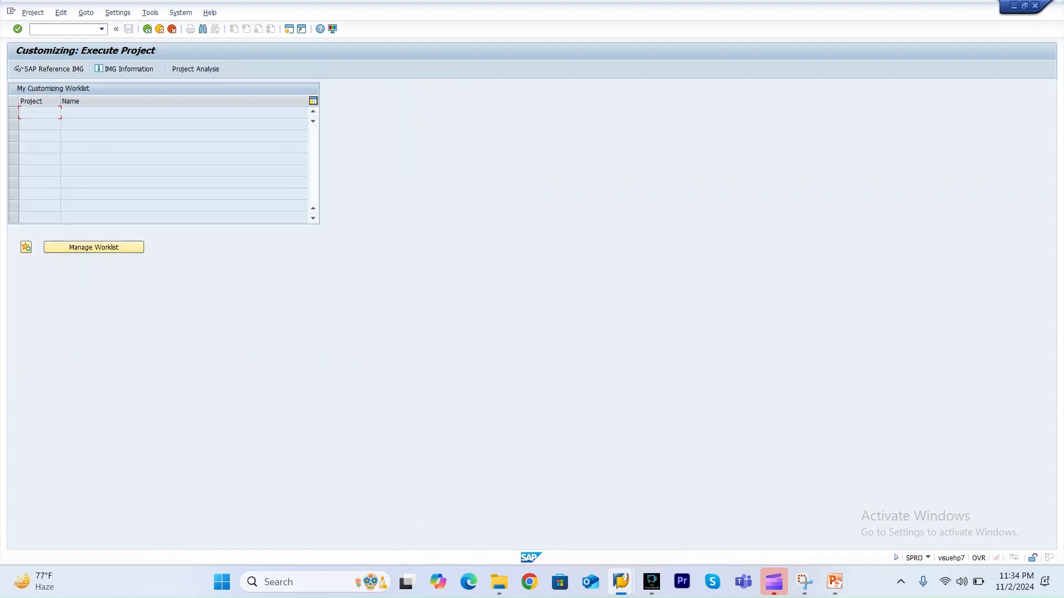
left_click(48, 69)
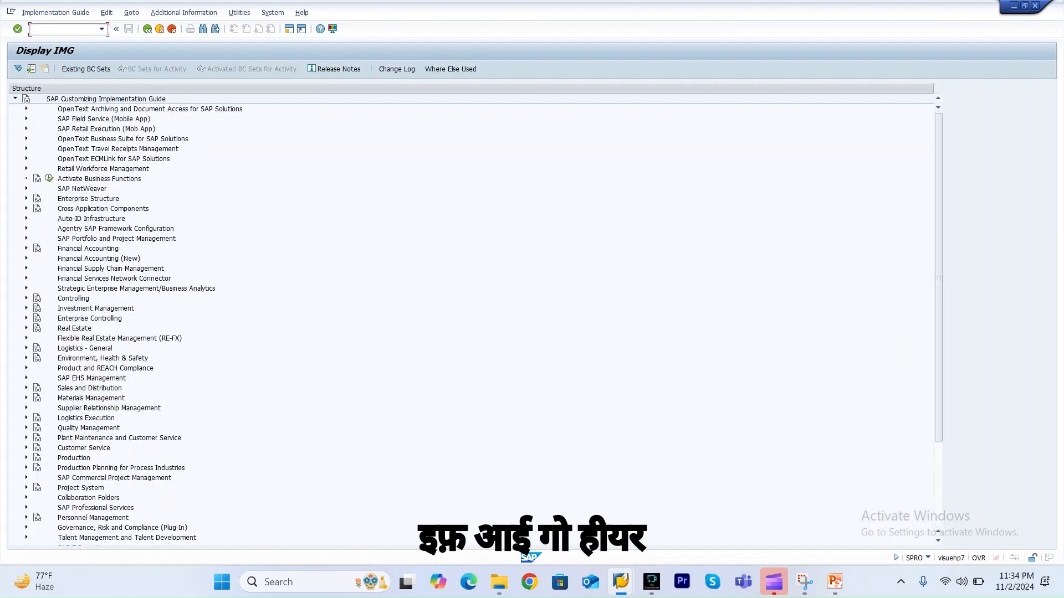
scroll(471, 319, "down", 4)
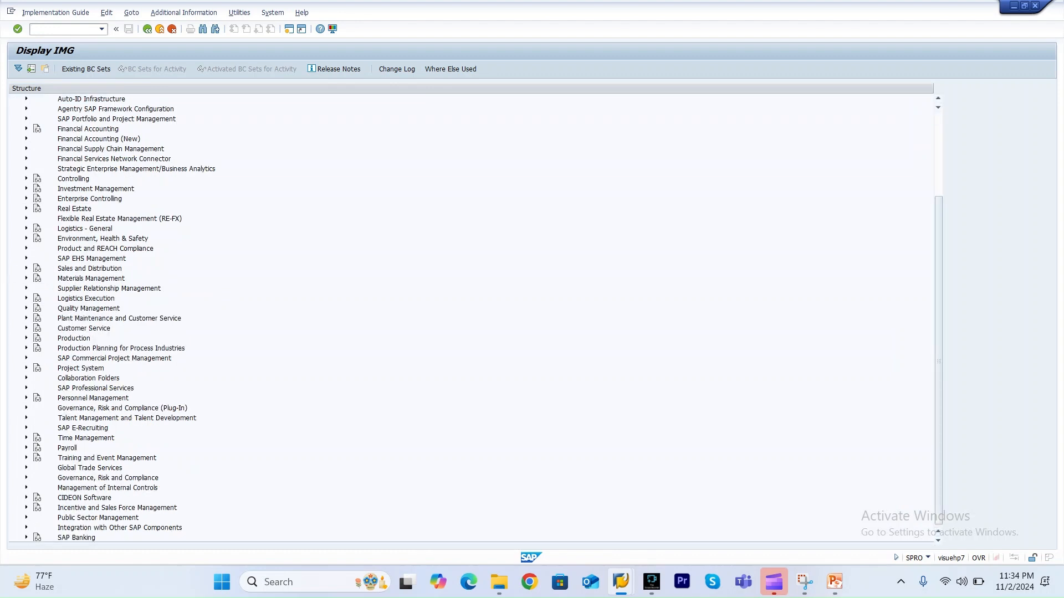
left_click(26, 338)
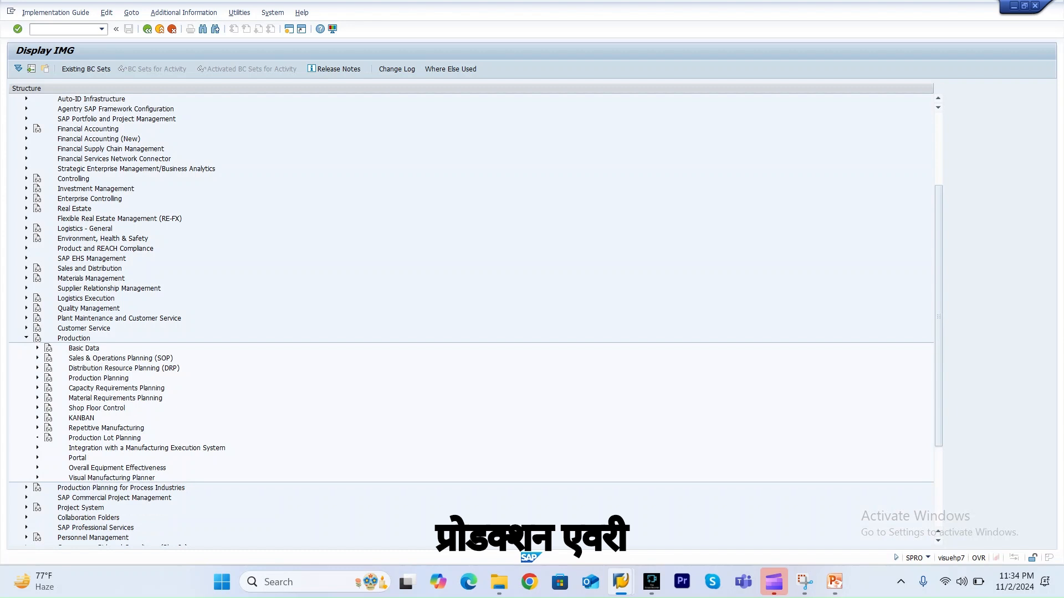
left_click(37, 428)
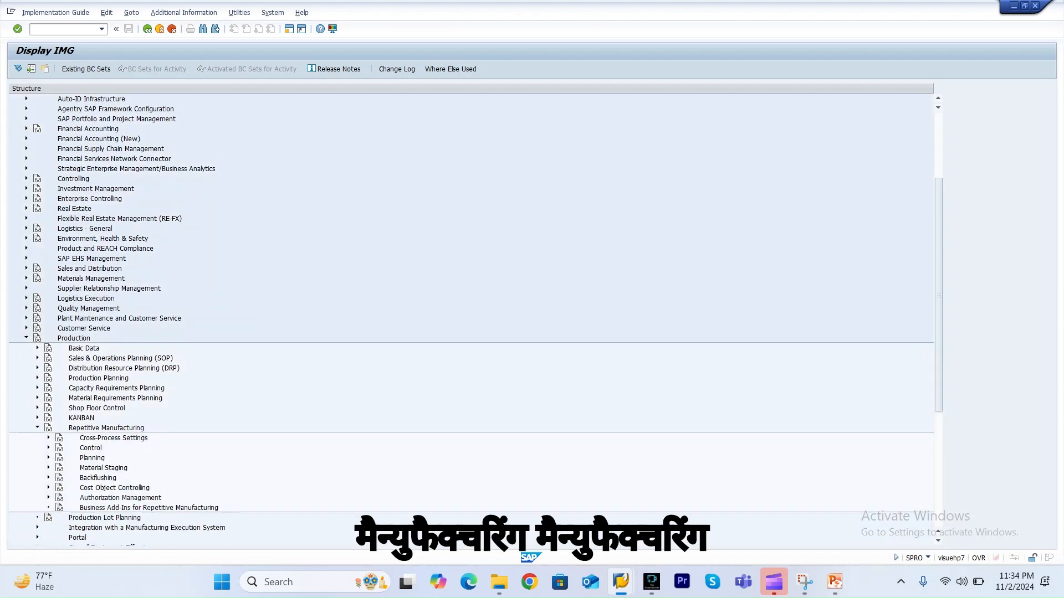
left_click(48, 448)
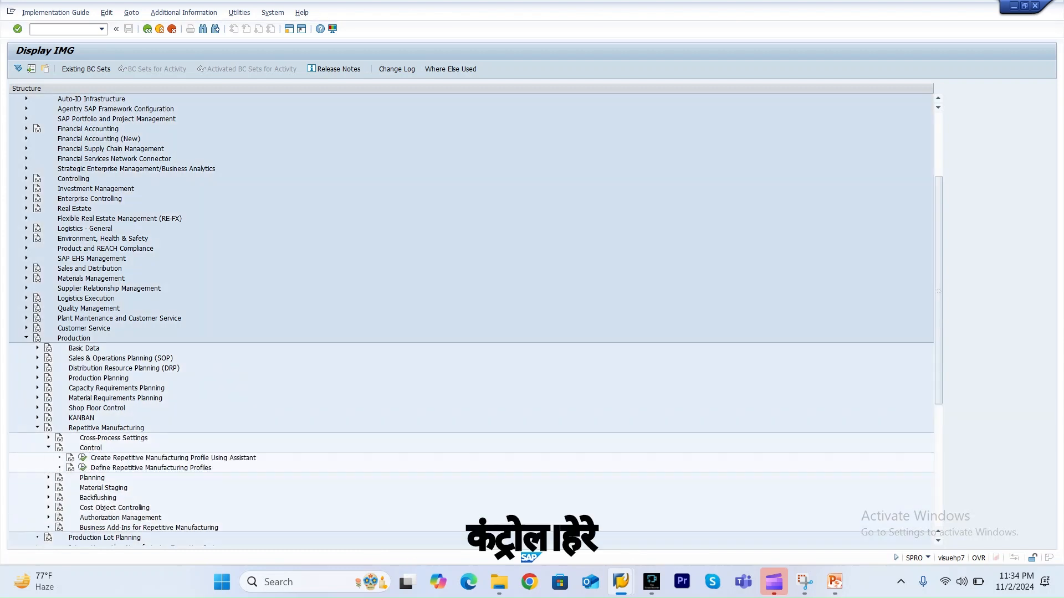
left_click(82, 468)
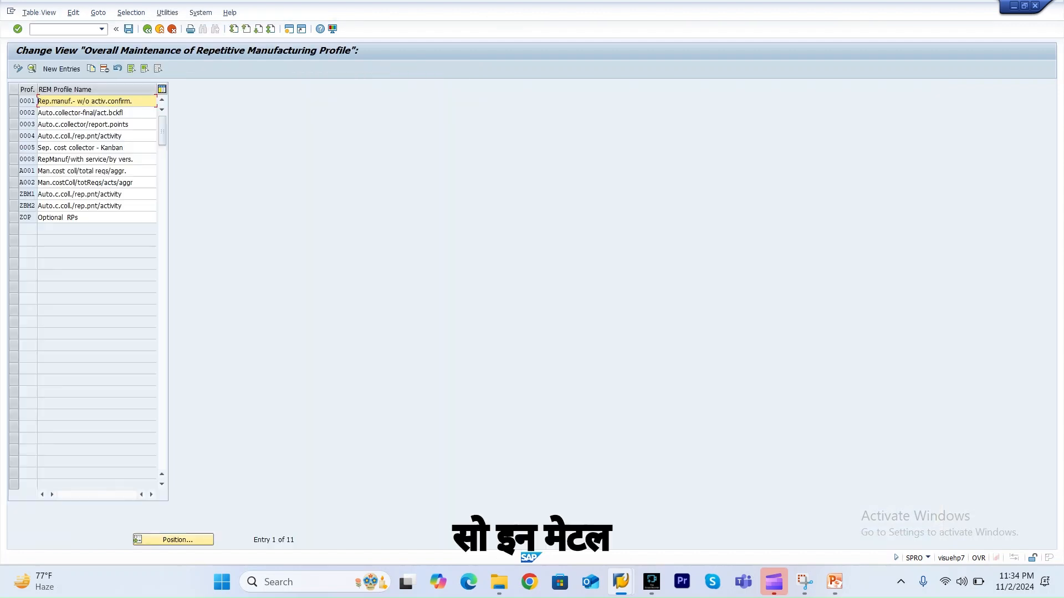
Open MM03 in a new session and display the MRP 4 view of material RP_FG for plant 3000.
left_click(64, 29)
type("/omm02")
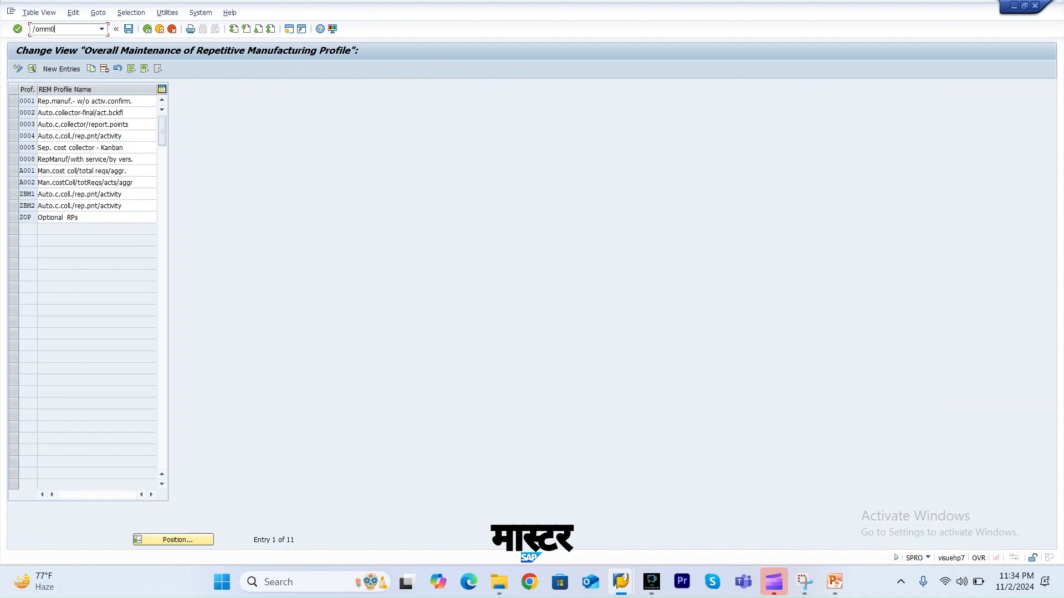
key("Return")
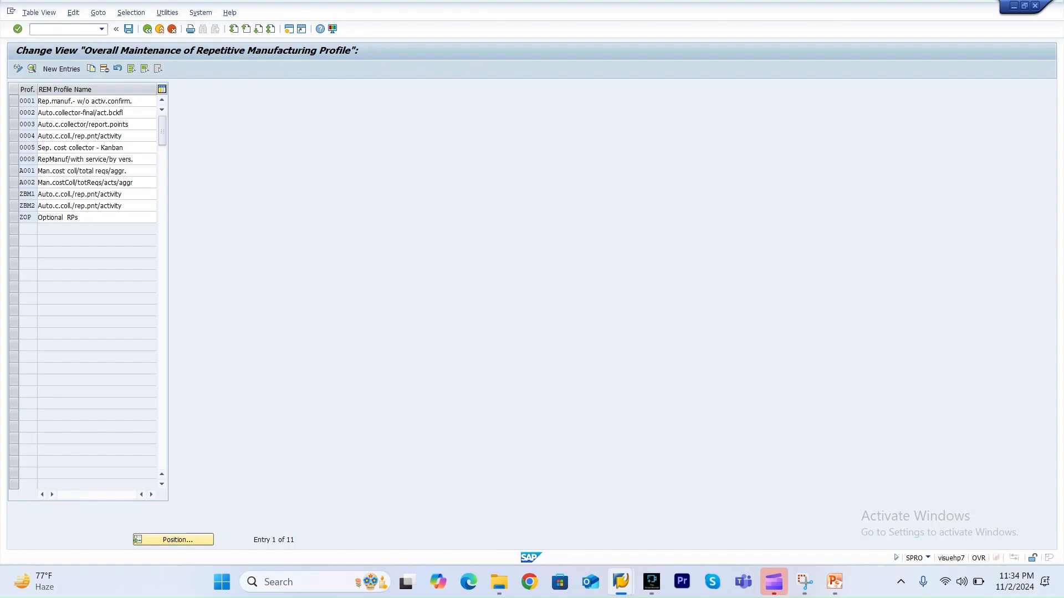
key("Down")
key("Return")
key("Return")
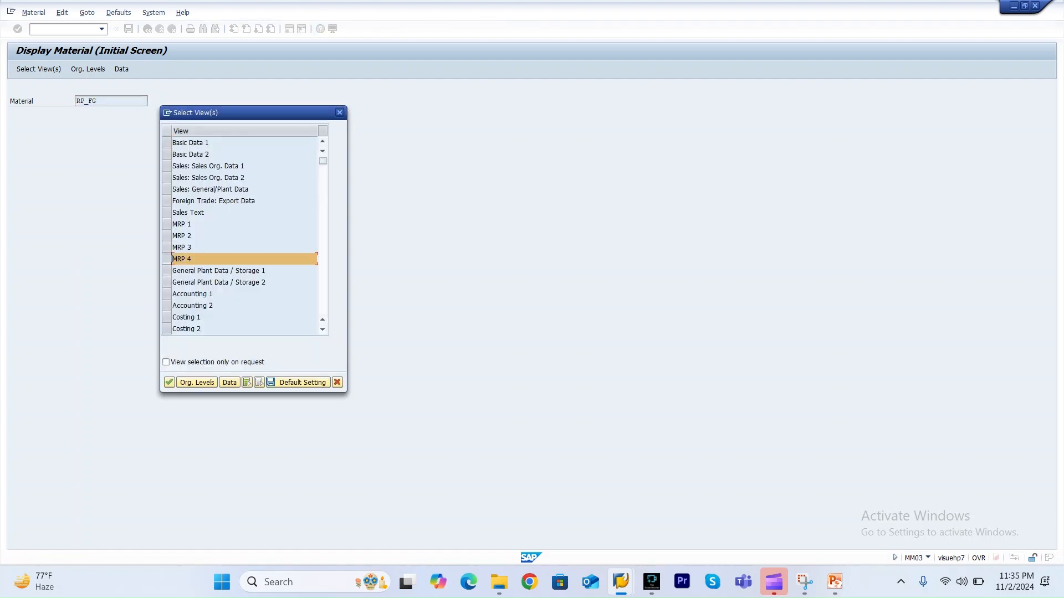
key("Return")
key("Down")
key("Down")
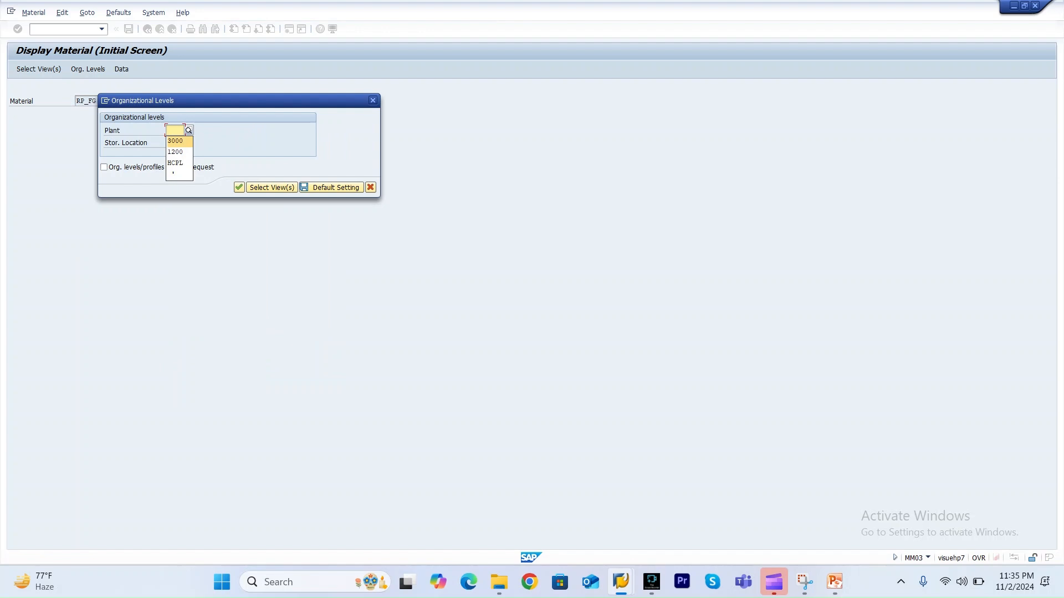
key("Return")
key("Return")
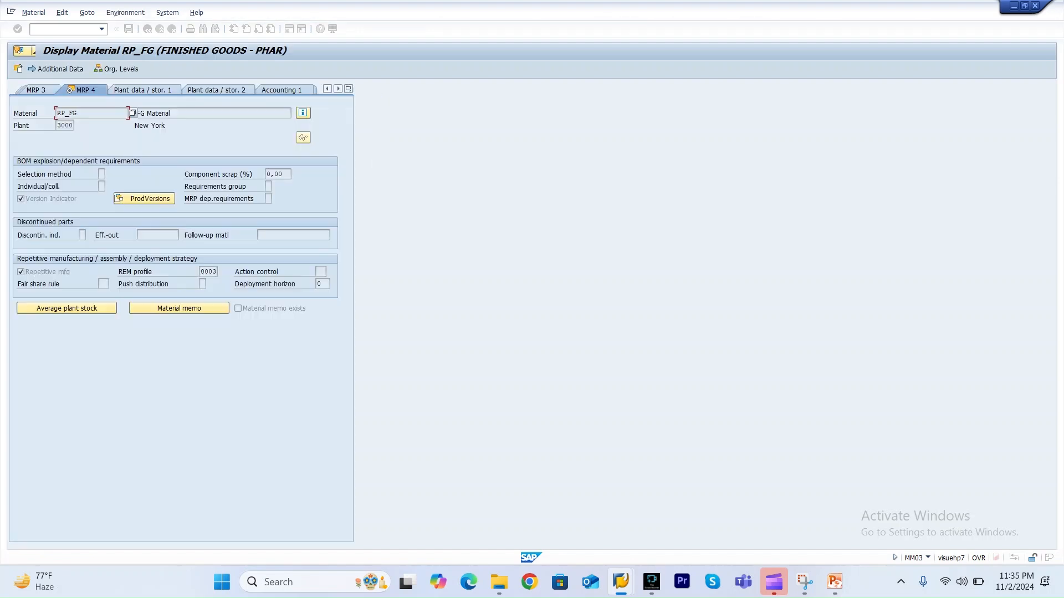
Open the control data of REM profile 0003 and compare it with the material's MRP 4 view.
left_click_drag(200, 272, 217, 271)
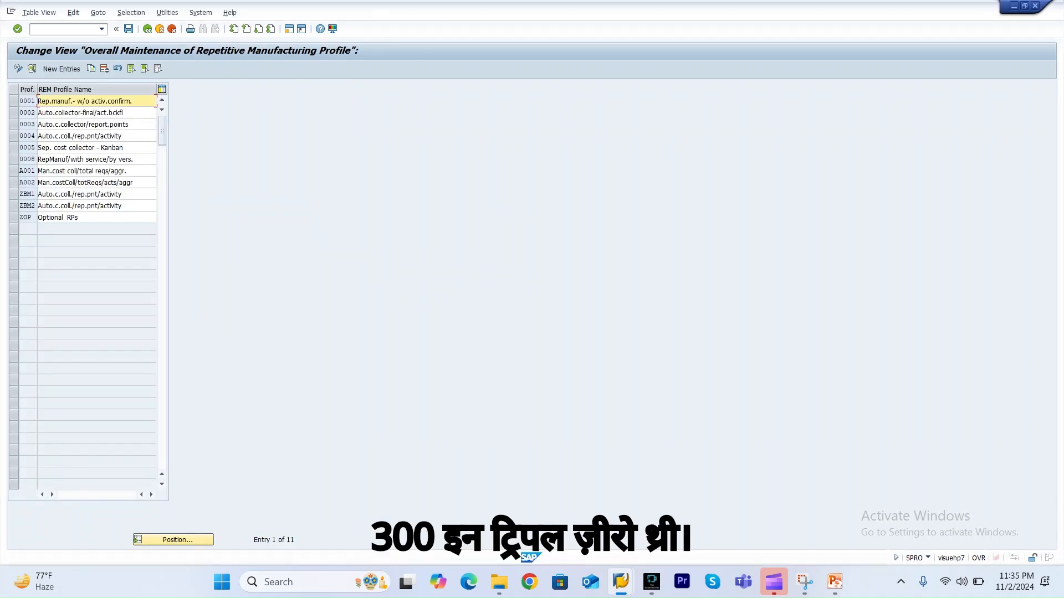
left_click(14, 125)
left_click(31, 69)
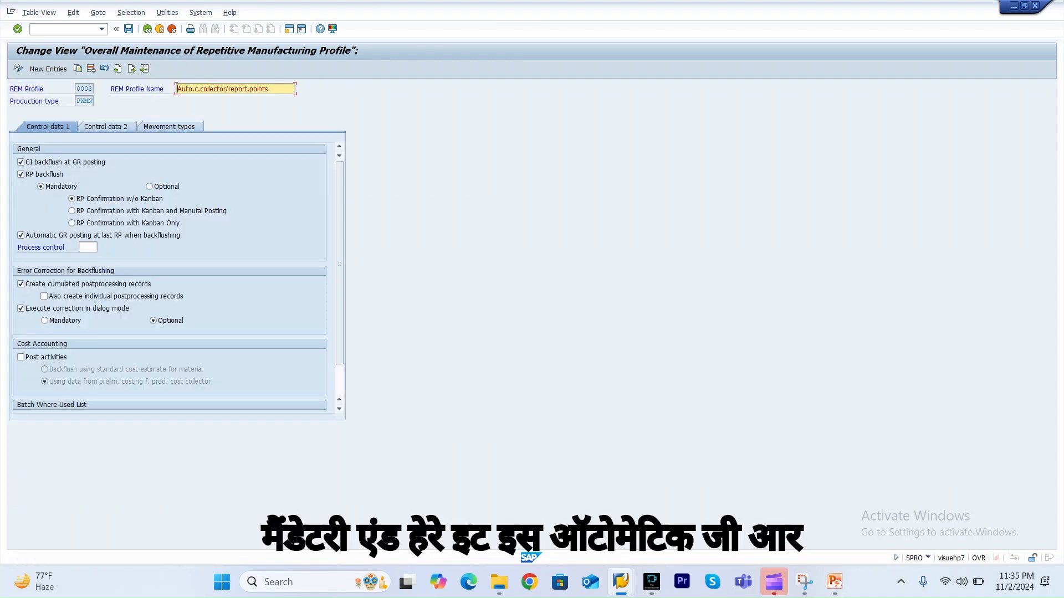
left_click(102, 235)
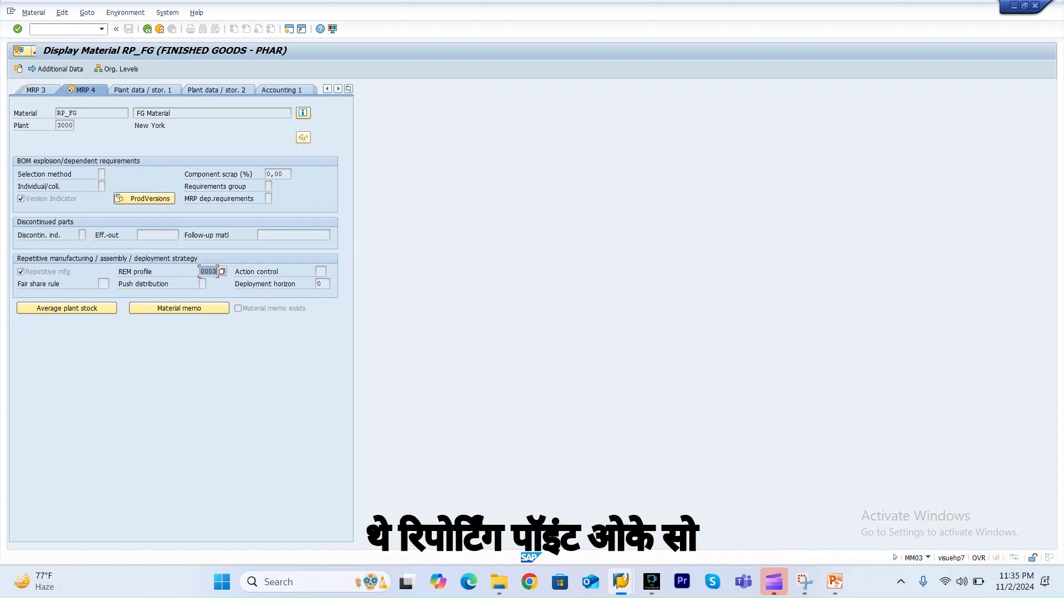
key("alt+Tab")
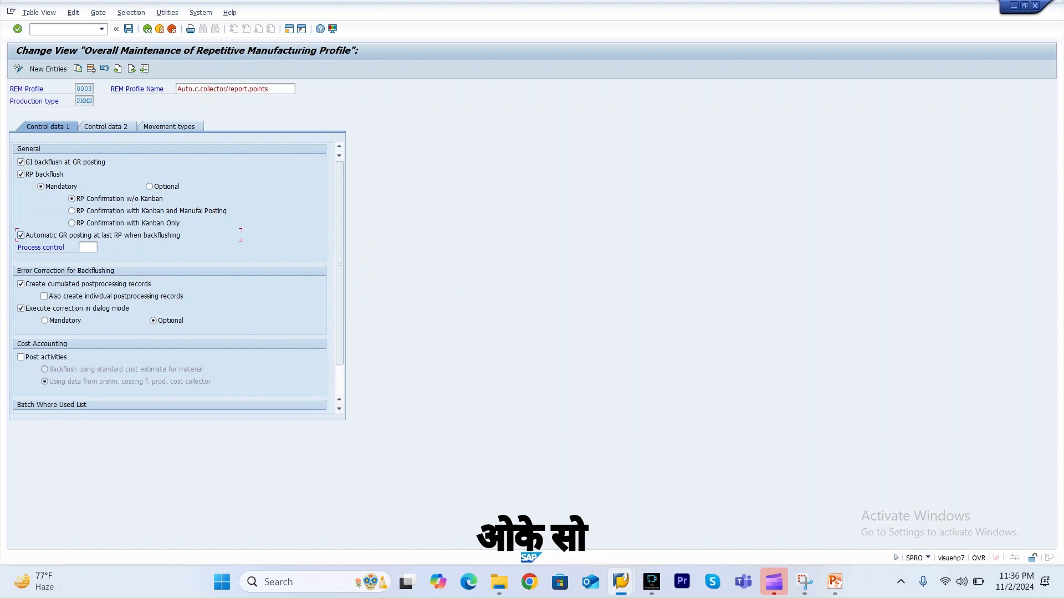
key("alt+Tab")
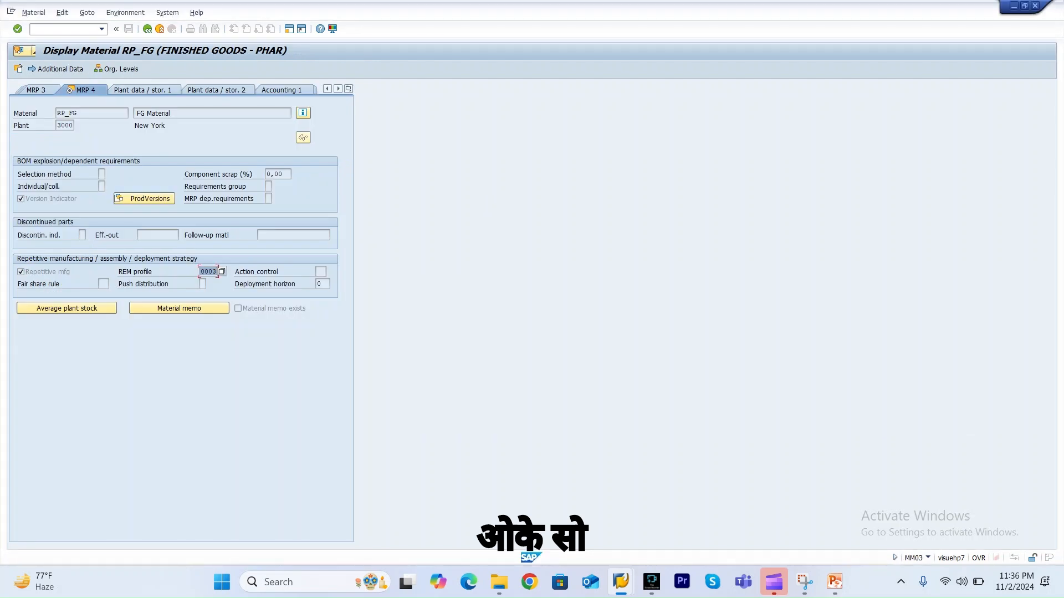